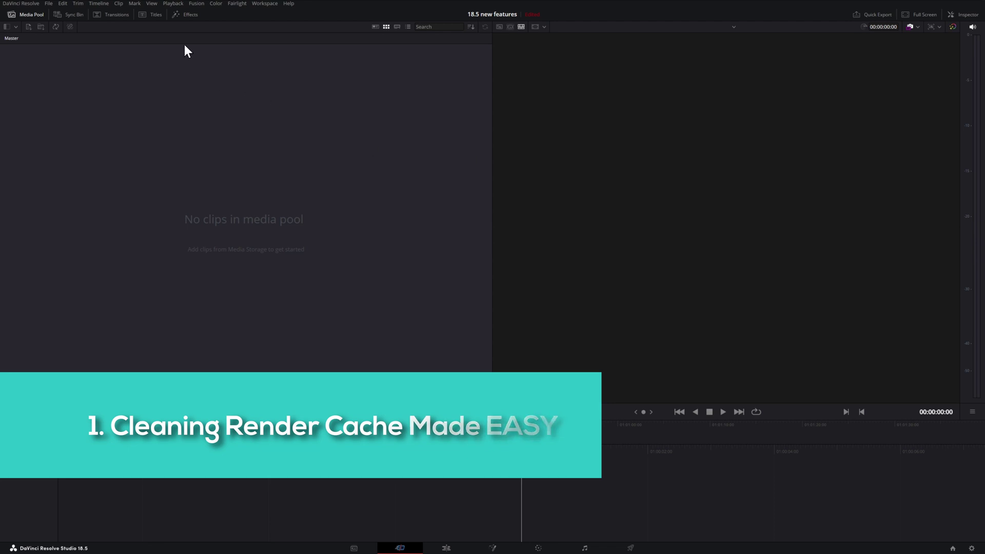
Open the Cache Manager via Playback > Delete Render Cache > Manage Cache Data.
{"action": "left_click", "coordinate": [173, 3]}
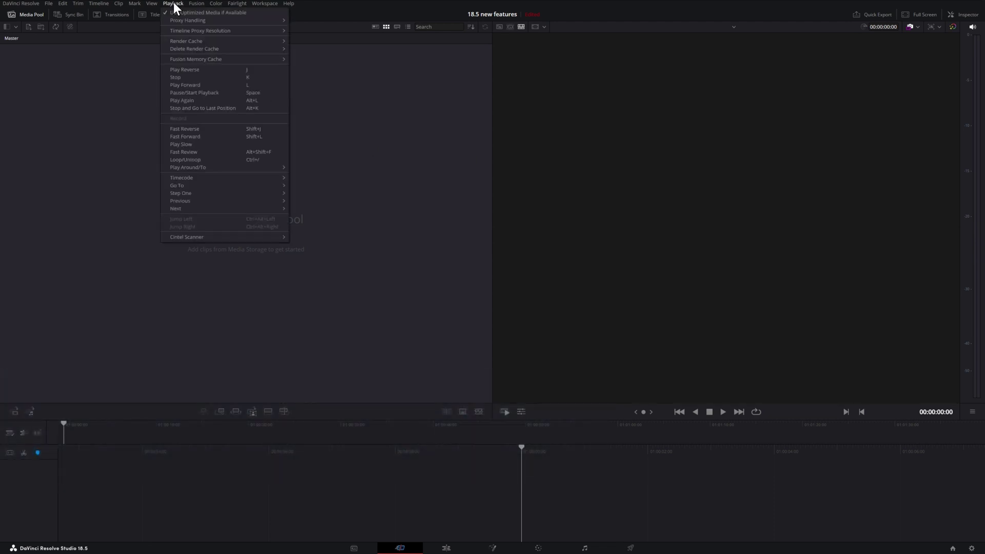
{"action": "mouse_move", "coordinate": [195, 40]}
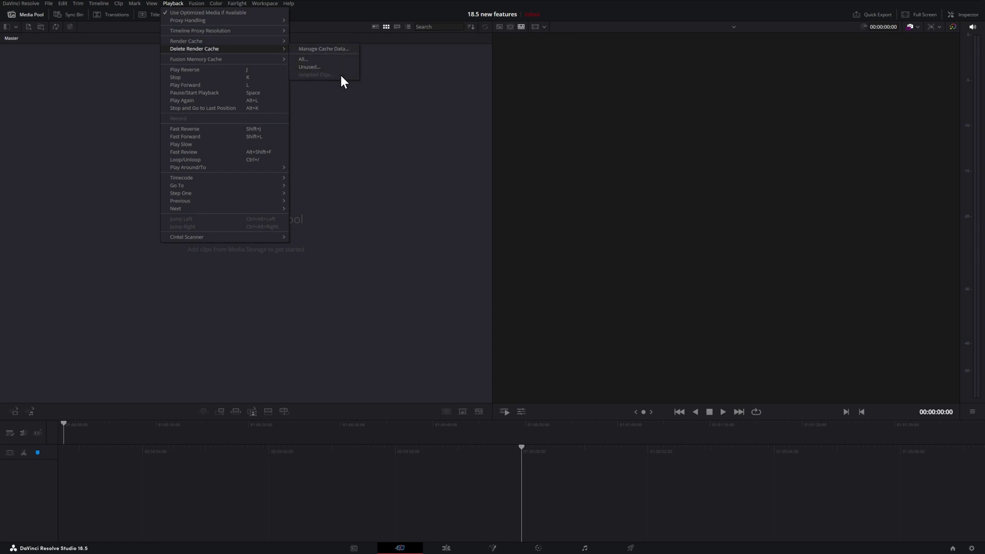
{"action": "left_click", "coordinate": [349, 48]}
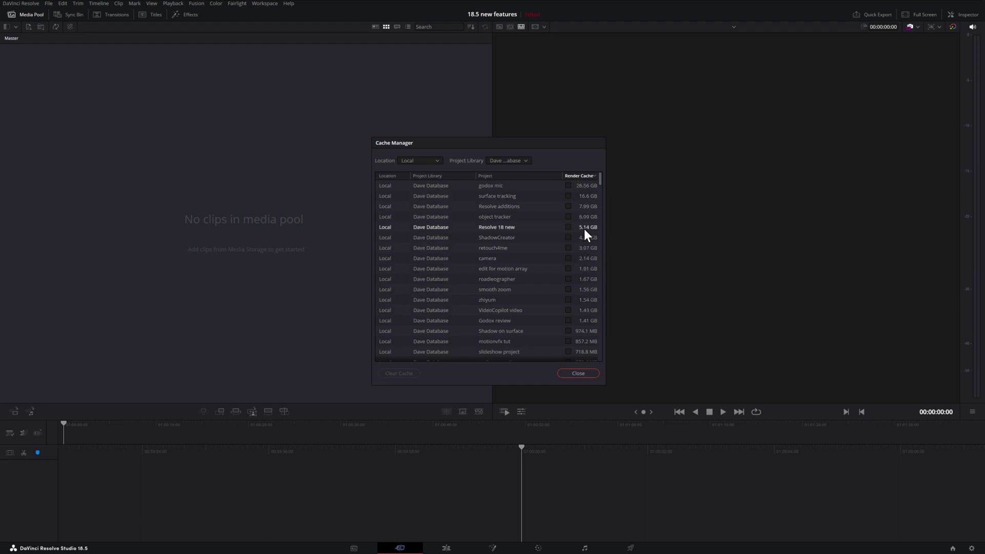
Keep Location on Local and tick Render Cache for 14 projects, including ShadowCreator and Godox review.
{"action": "left_click", "coordinate": [436, 161]}
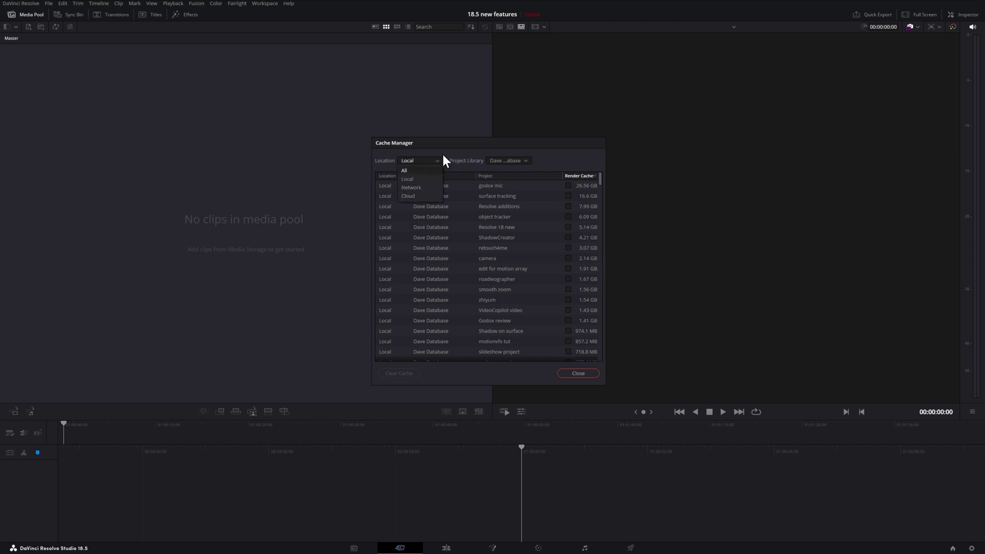
{"action": "left_click", "coordinate": [445, 160]}
{"action": "left_click", "coordinate": [568, 185]}
{"action": "left_click", "coordinate": [568, 196]}
{"action": "left_click", "coordinate": [567, 206]}
{"action": "left_click", "coordinate": [568, 216]}
{"action": "left_click", "coordinate": [568, 227]}
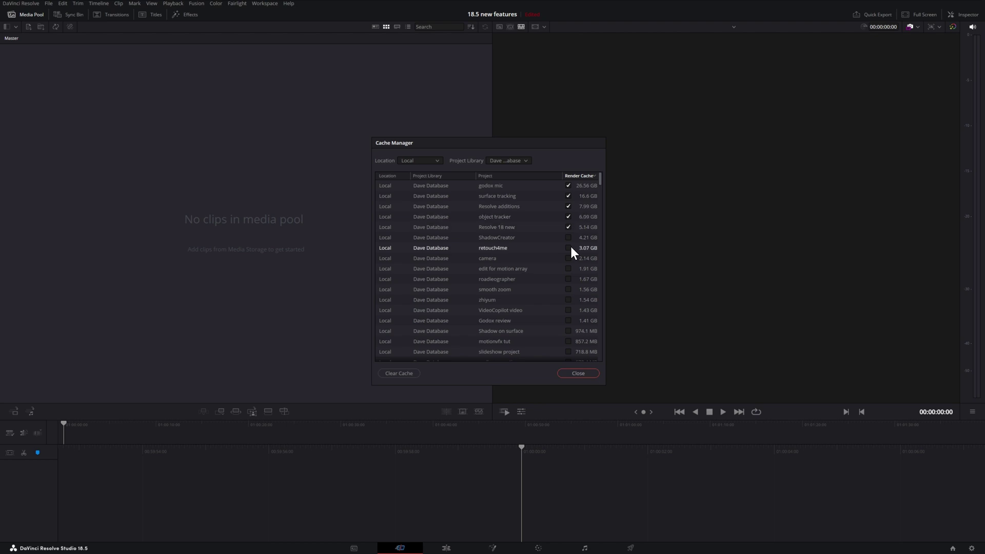
{"action": "left_click", "coordinate": [568, 237]}
{"action": "left_click", "coordinate": [568, 248]}
{"action": "left_click", "coordinate": [568, 258]}
{"action": "left_click", "coordinate": [568, 320]}
{"action": "left_click", "coordinate": [568, 310]}
{"action": "left_click", "coordinate": [568, 300]}
{"action": "left_click", "coordinate": [568, 289]}
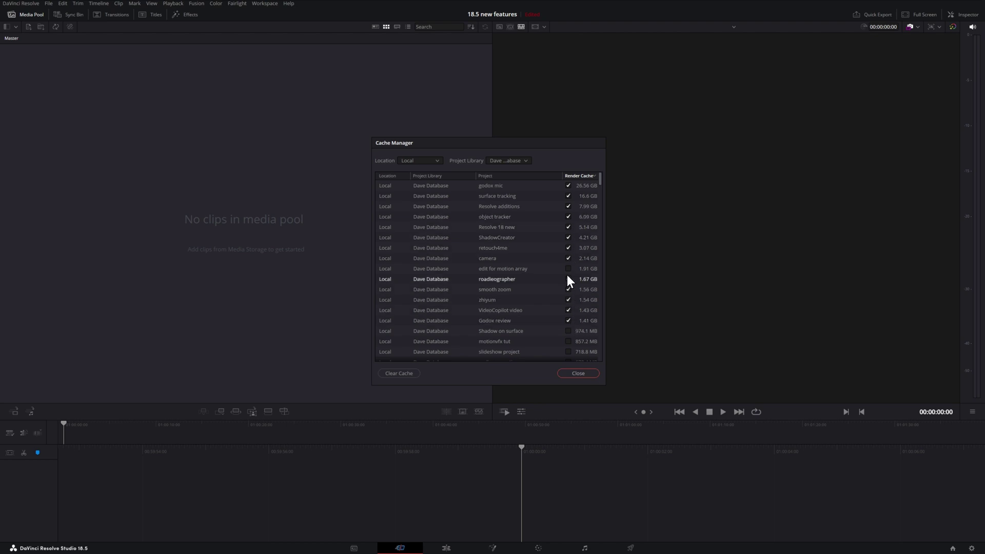
{"action": "left_click", "coordinate": [567, 279]}
{"action": "left_click", "coordinate": [568, 268]}
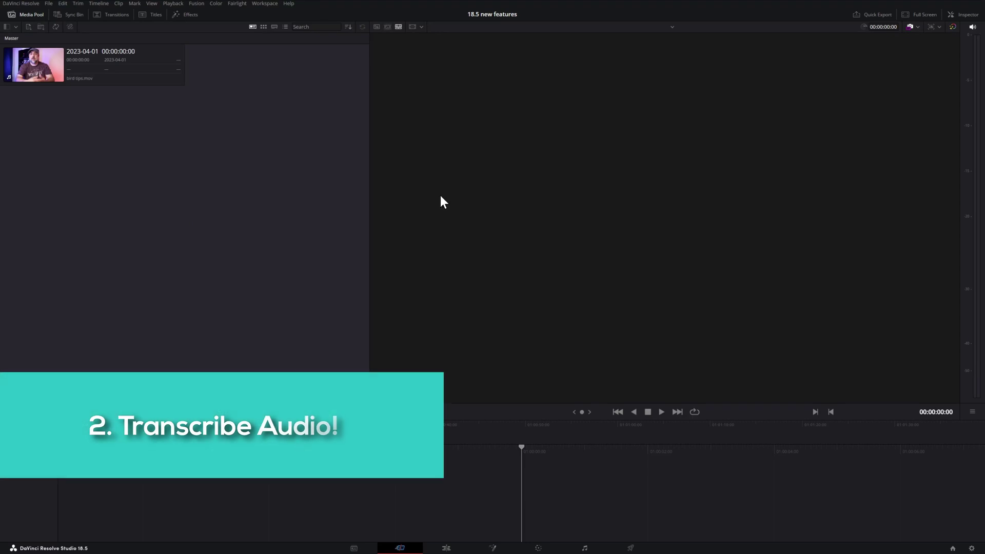
Run Audio Transcription > Transcribe on the bird tips clip in the Media Pool.
{"action": "left_click", "coordinate": [73, 48]}
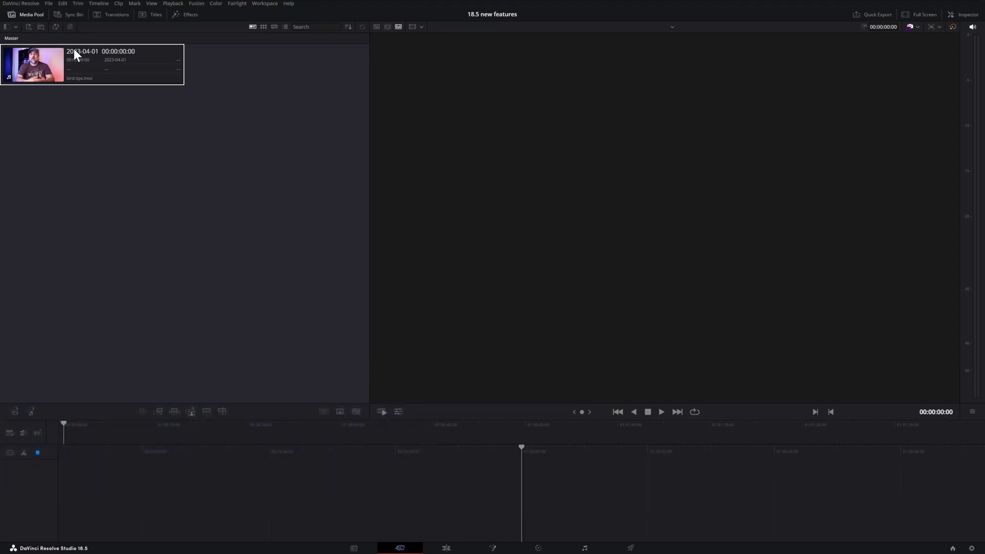
{"action": "right_click", "coordinate": [66, 55]}
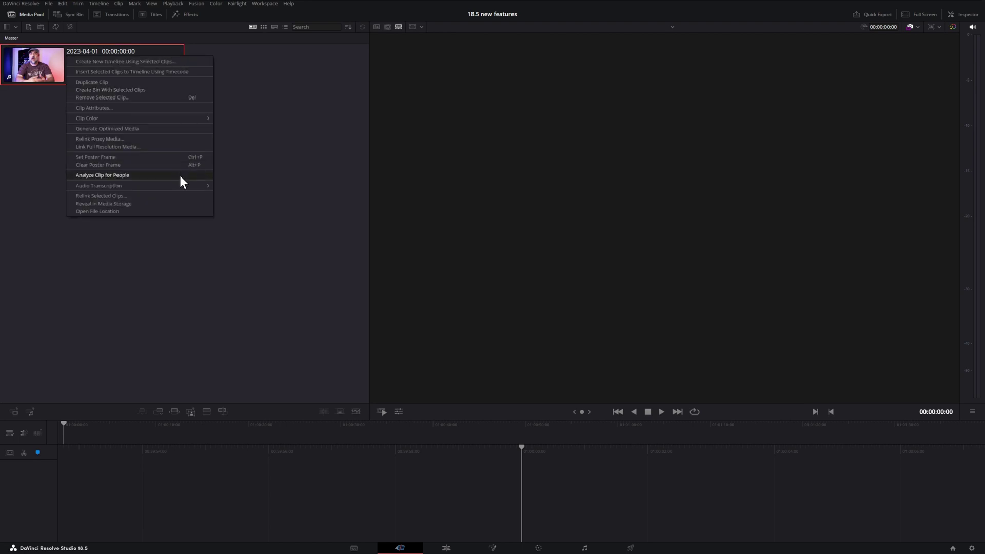
{"action": "mouse_move", "coordinate": [179, 185]}
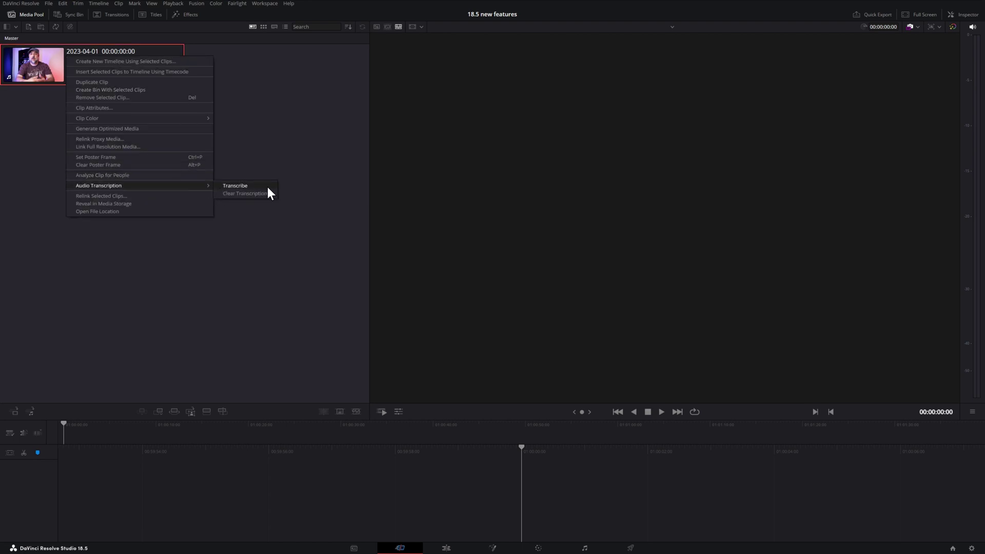
{"action": "left_click", "coordinate": [267, 187]}
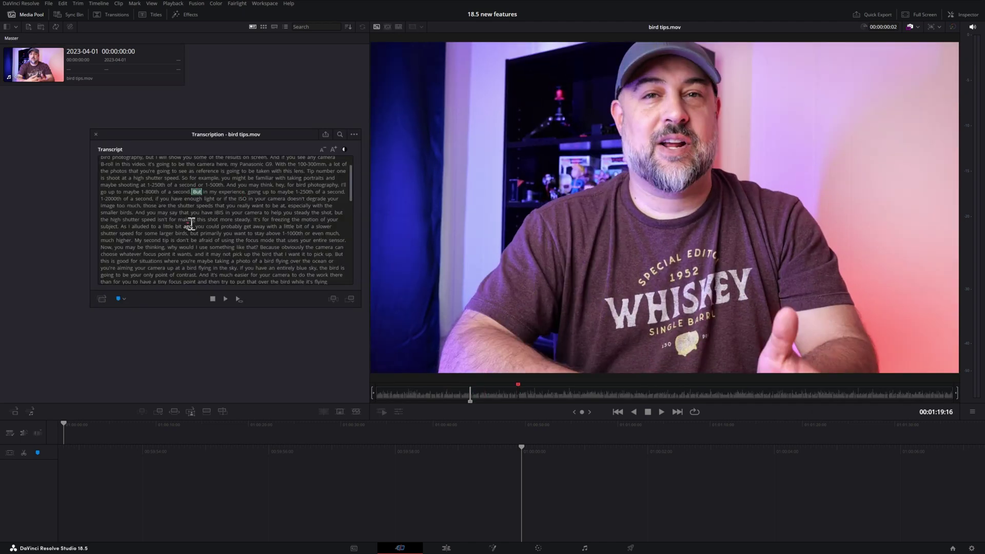
Jump playback to the transcript words 'get', 'wants', 'some' and 'but'.
{"action": "left_click", "coordinate": [246, 226]}
{"action": "left_click", "coordinate": [191, 253]}
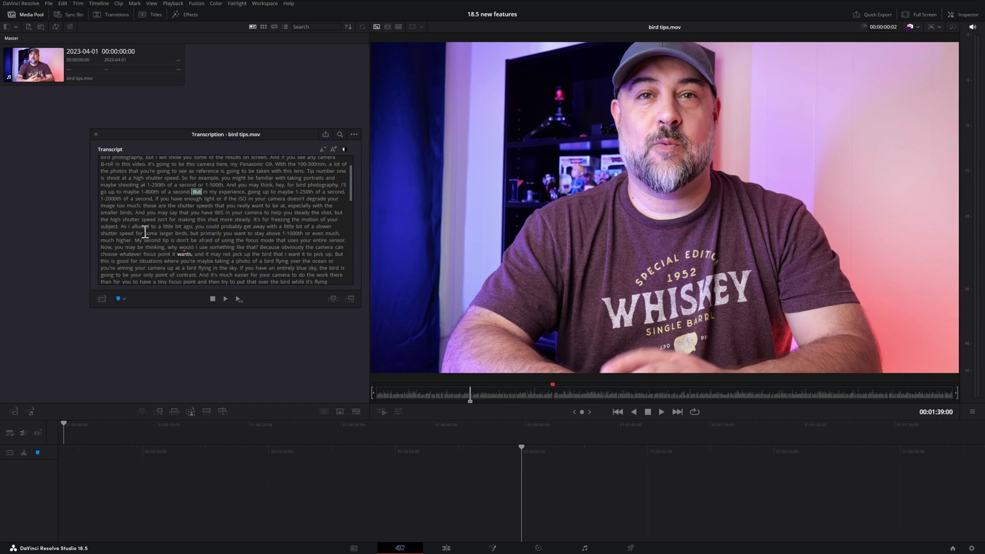
{"action": "left_click", "coordinate": [146, 233]}
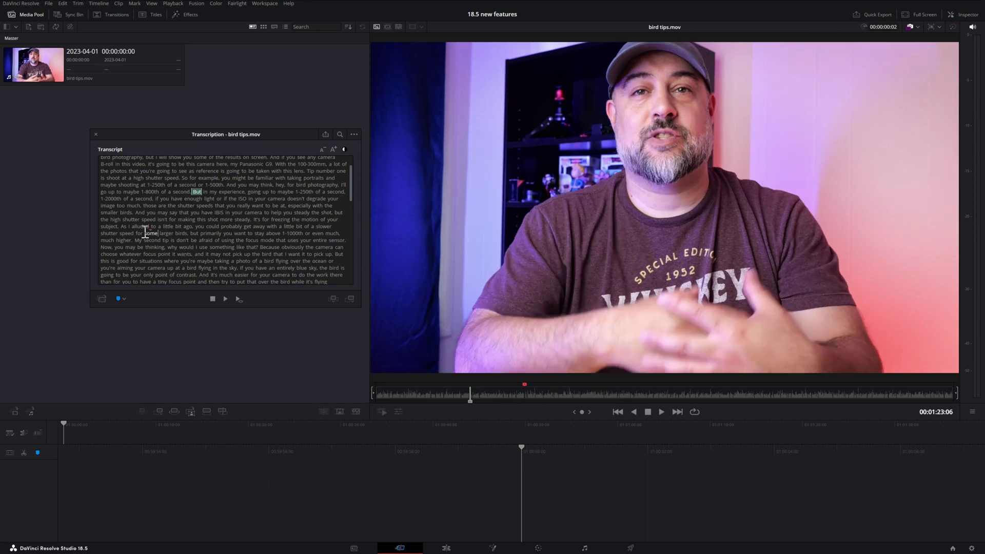
{"action": "left_click", "coordinate": [191, 234]}
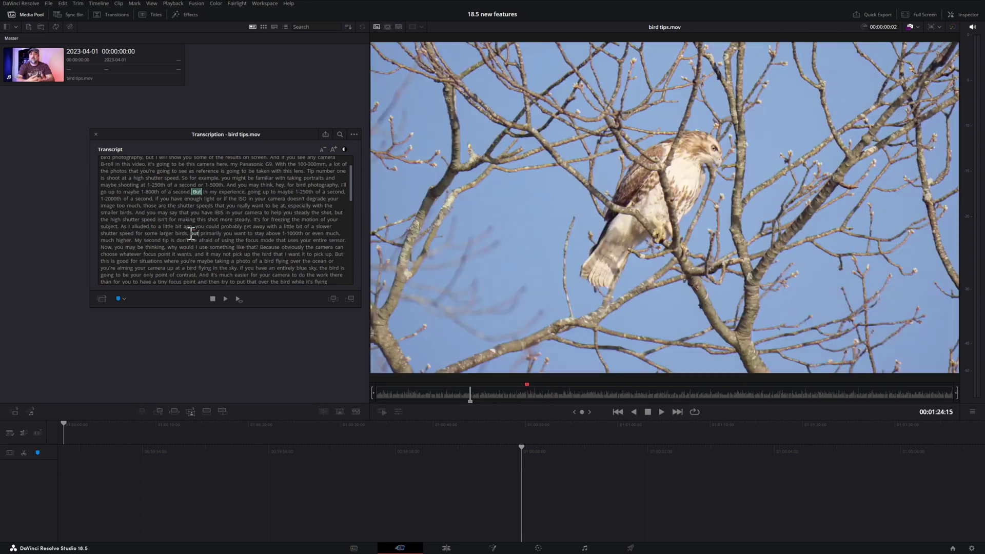
Select the phrase starting at 'but', preview it, make it Timeline 1, and enlarge the transcript text.
{"action": "left_click_drag", "start_coordinate": [192, 233], "coordinate": [299, 233]}
{"action": "left_click", "coordinate": [239, 300]}
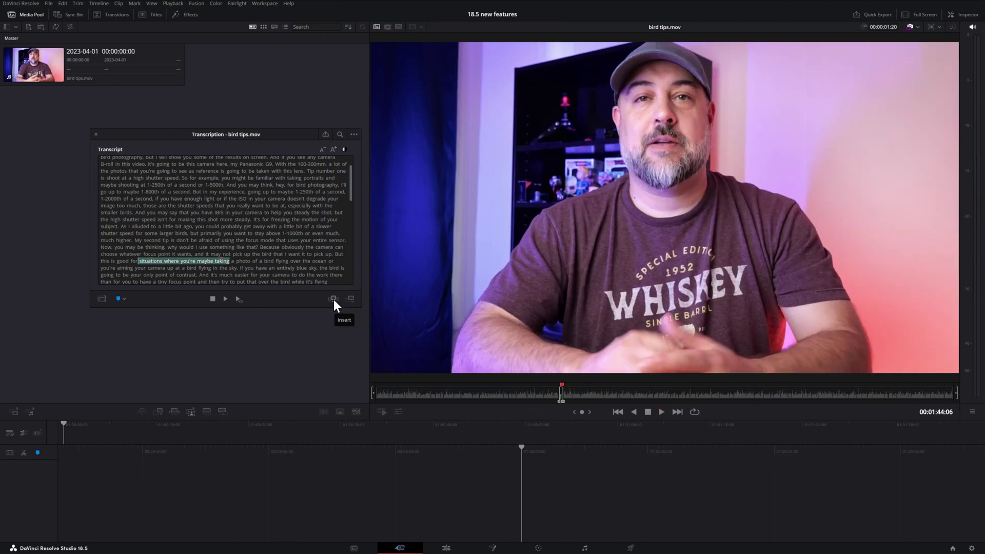
{"action": "left_click", "coordinate": [333, 300]}
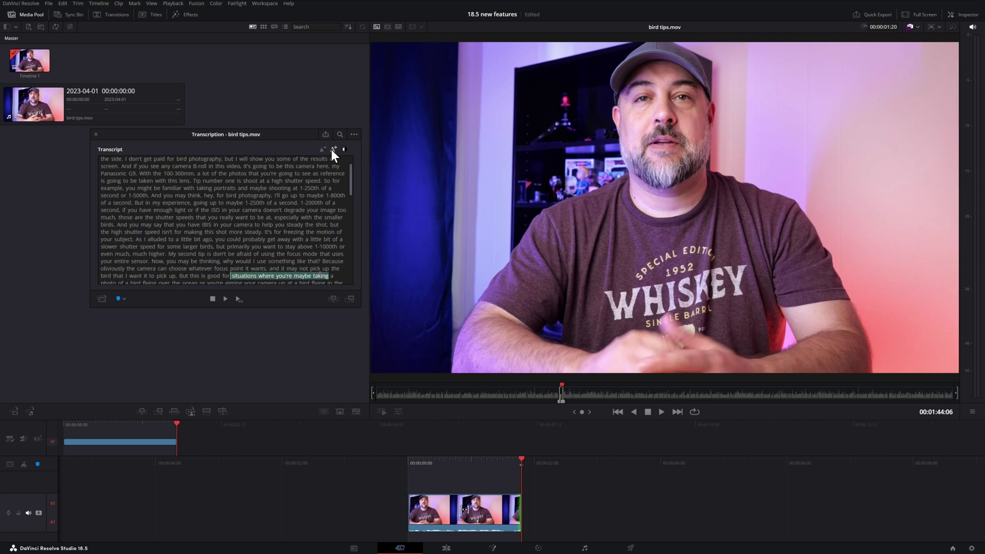
{"action": "left_click", "coordinate": [332, 149]}
Enlarge the transcript text further and toggle the light background on and back off.
{"action": "left_click", "coordinate": [331, 149]}
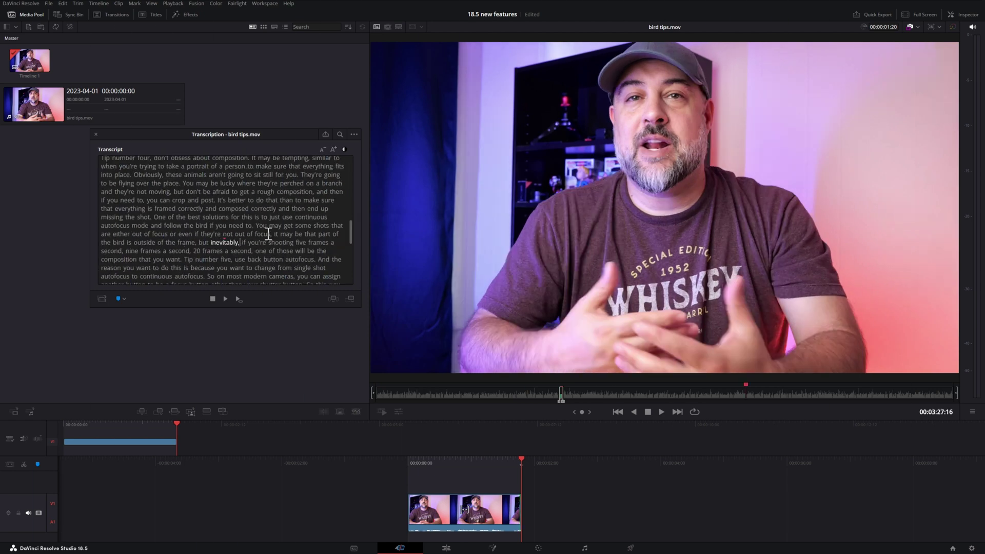
{"action": "left_click", "coordinate": [345, 150]}
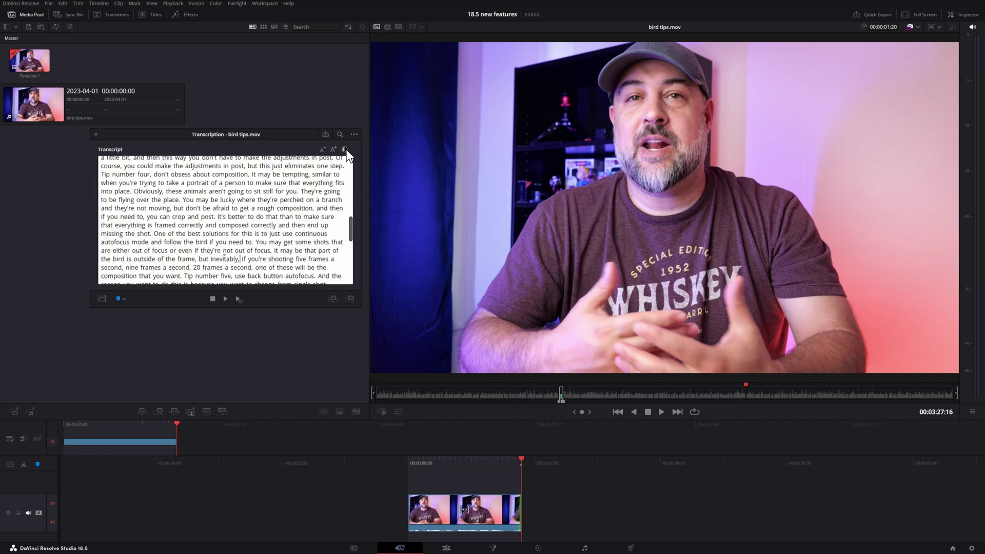
{"action": "left_click", "coordinate": [345, 150]}
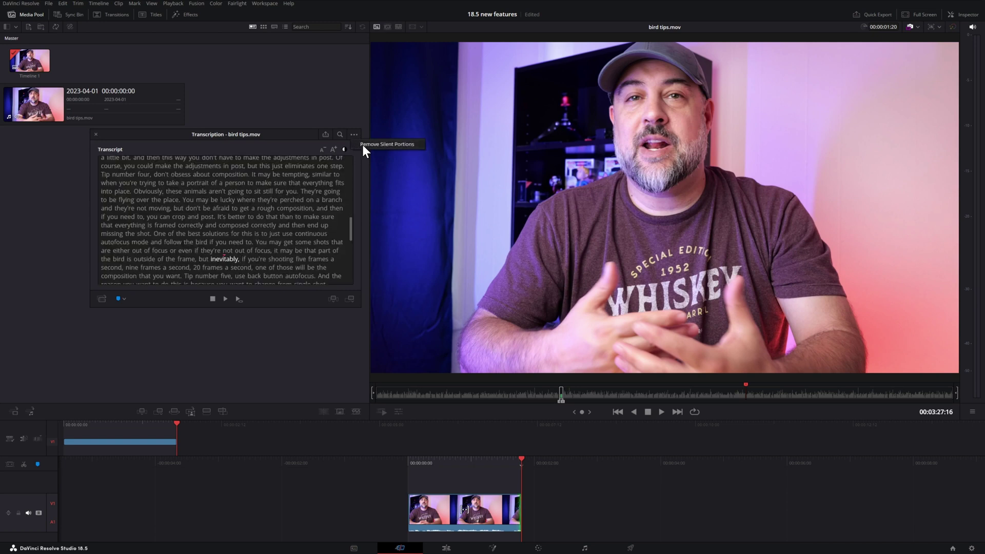
Scroll to the transcript's end, select the focal-length passage and play it.
{"action": "left_click_drag", "start_coordinate": [350, 227], "coordinate": [346, 278]}
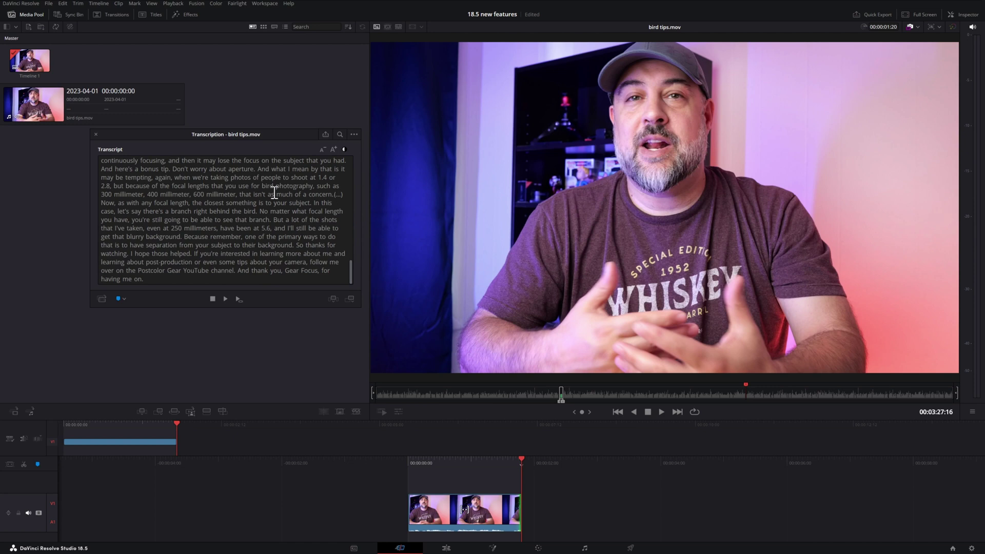
{"action": "mouse_move", "coordinate": [207, 195]}
{"action": "left_mouse_down"}
{"action": "mouse_move", "coordinate": [265, 195]}
{"action": "mouse_move", "coordinate": [191, 204]}
{"action": "left_mouse_up"}
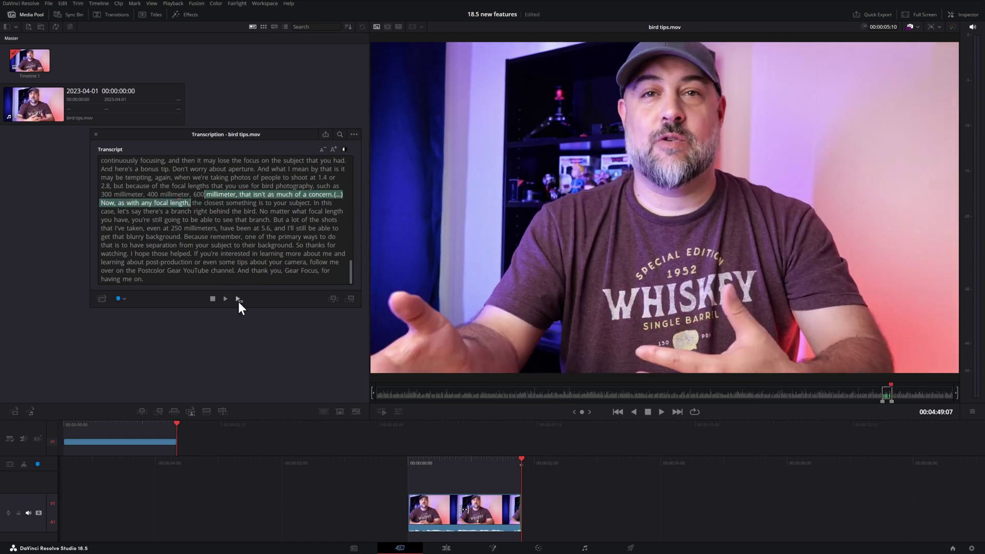
{"action": "left_click", "coordinate": [239, 301]}
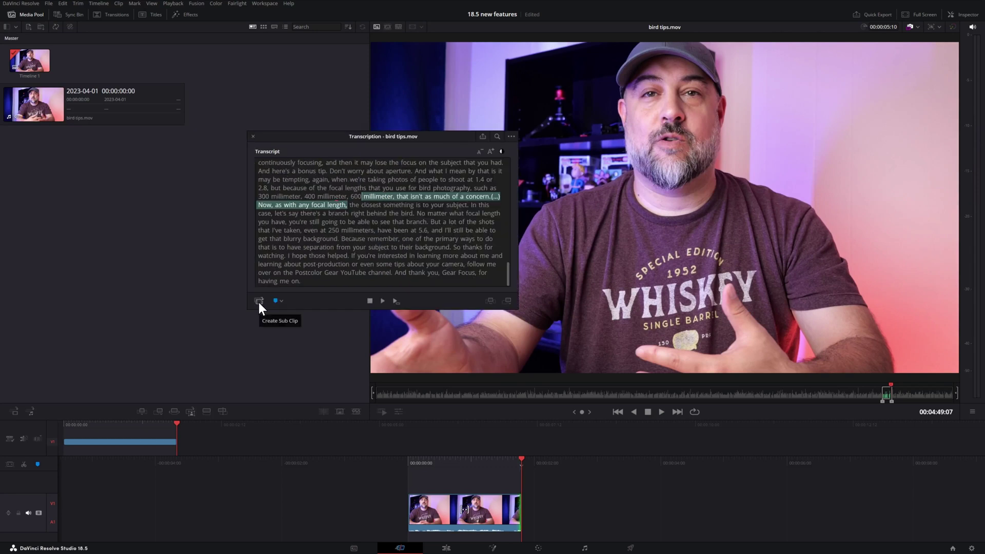
Create a bird tips.mov Subclip from the passage, view it, then show transcript search and replace.
{"action": "left_click", "coordinate": [258, 302]}
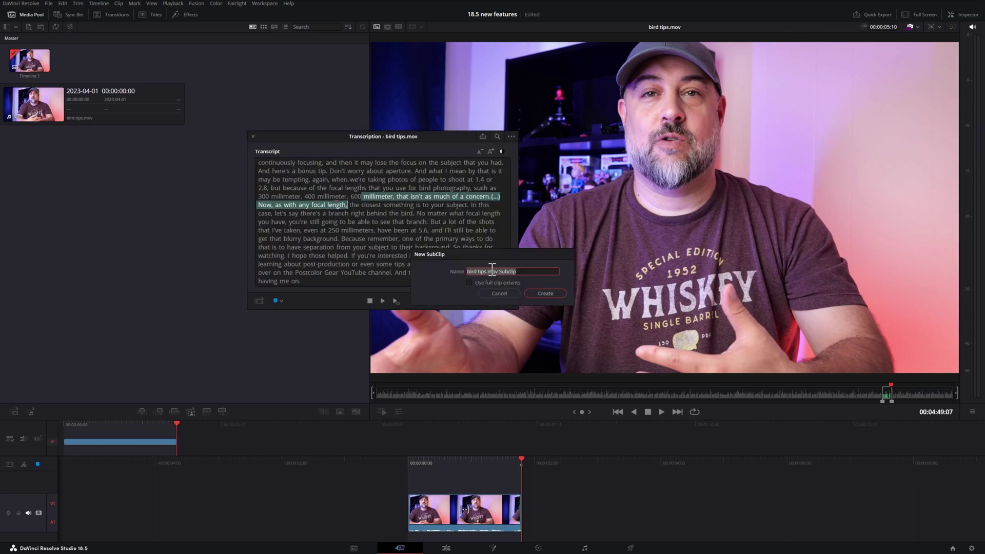
{"action": "left_click", "coordinate": [545, 293]}
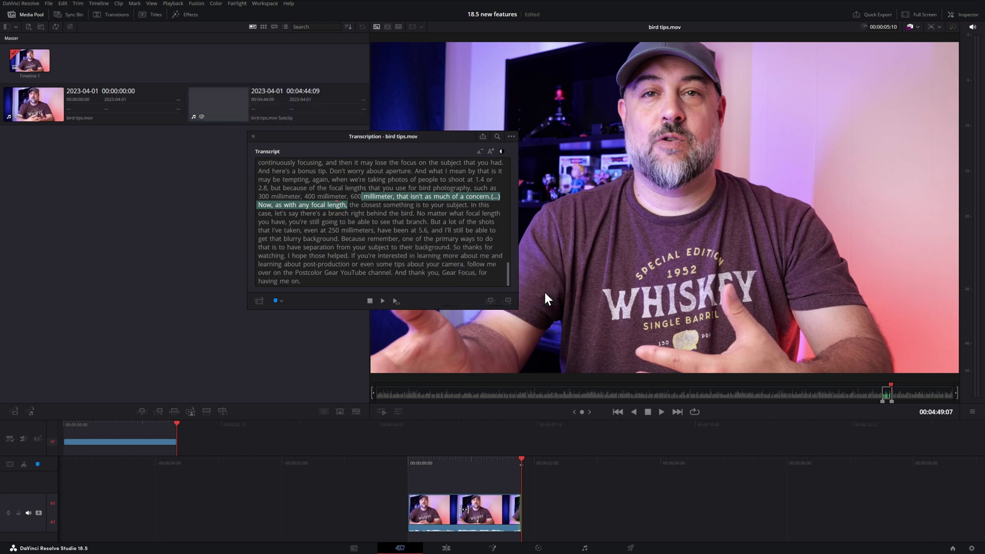
{"action": "left_click", "coordinate": [107, 95]}
{"action": "left_click", "coordinate": [260, 110]}
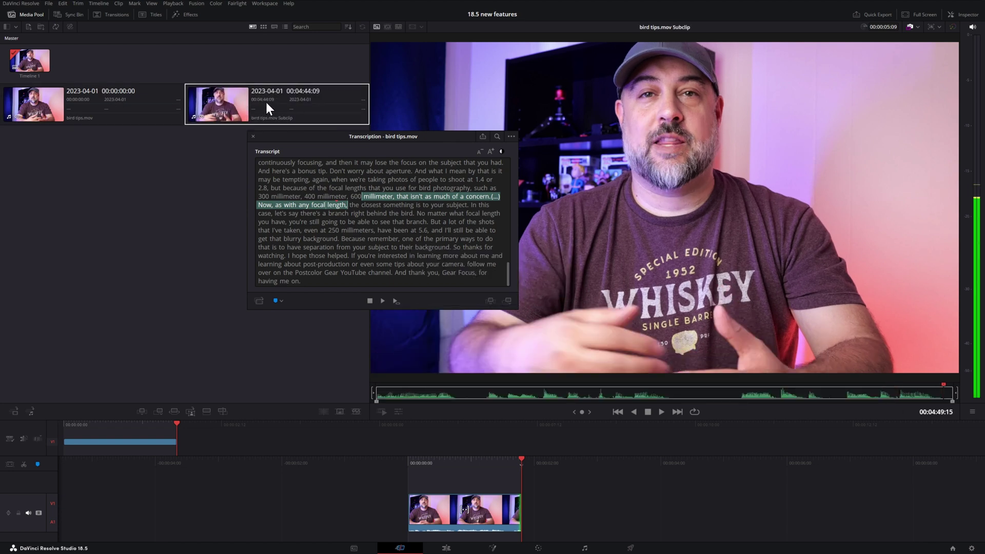
{"action": "left_click", "coordinate": [231, 215]}
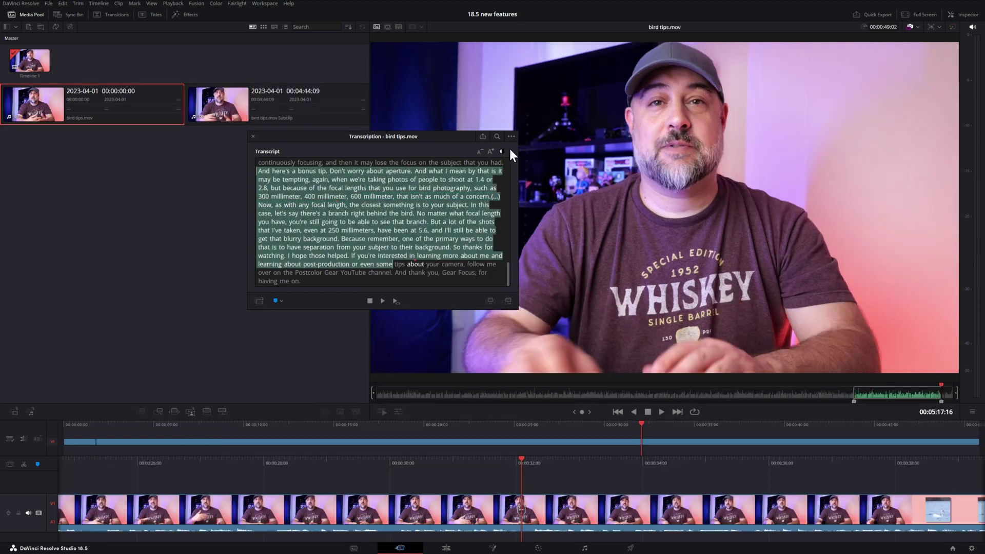
{"action": "left_click", "coordinate": [497, 137]}
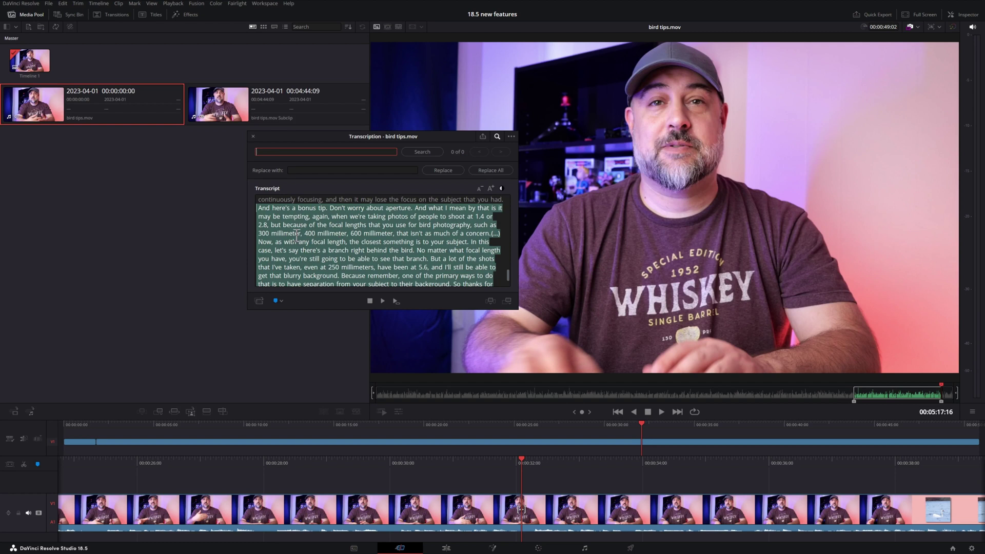
Search the transcript for 'millimeter' copied without its comma, then Replace All with 'millimeters'.
{"action": "double_click", "coordinate": [273, 234]}
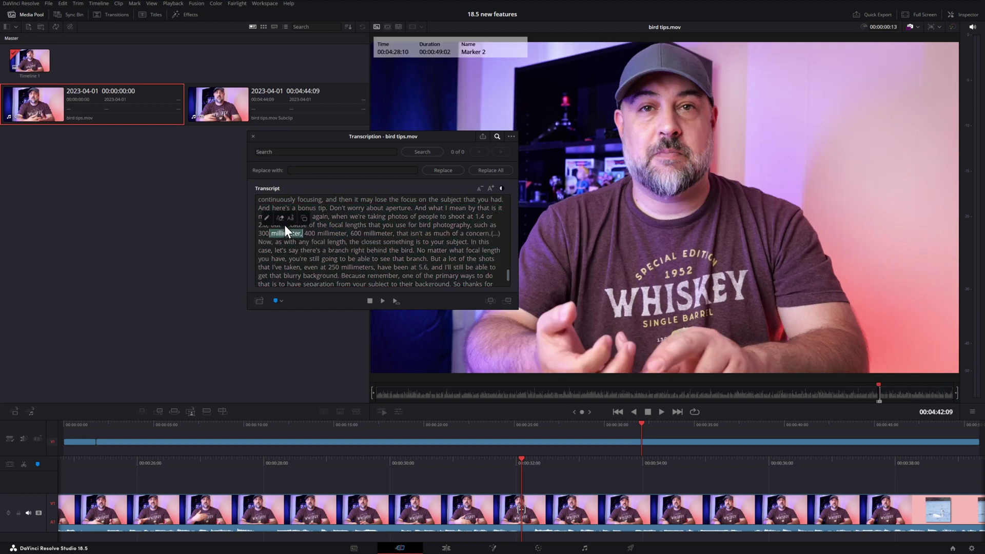
{"action": "left_click", "coordinate": [306, 221]}
{"action": "left_click", "coordinate": [297, 153]}
{"action": "key", "text": "ctrl+v"}
{"action": "left_click", "coordinate": [309, 169]}
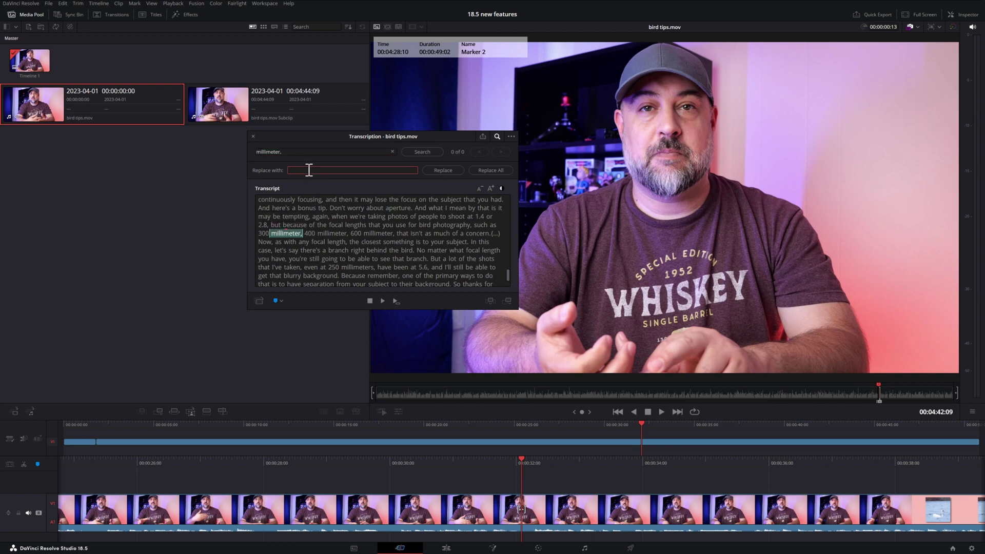
{"action": "key", "text": "BackSpace"}
{"action": "left_click", "coordinate": [432, 149]}
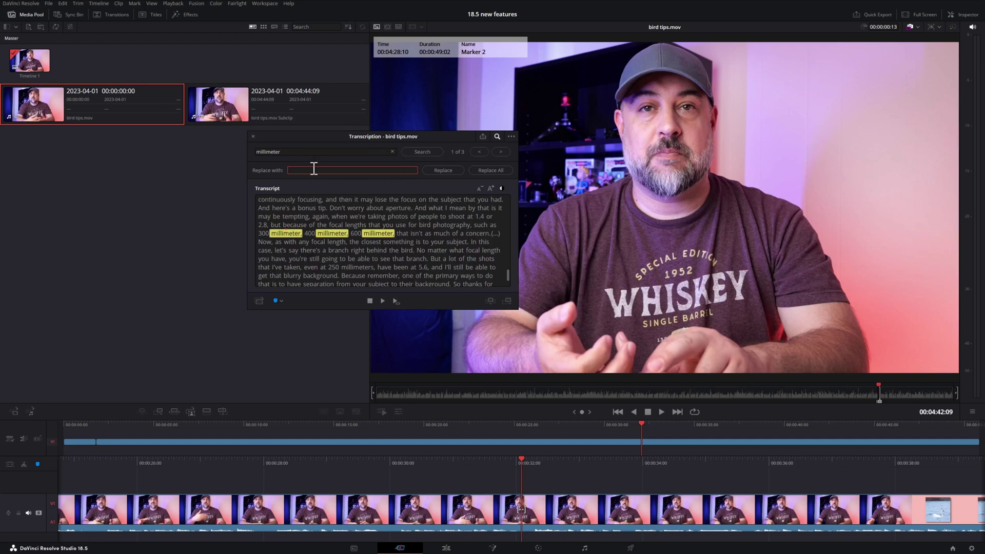
{"action": "key", "text": "ctrl+v"}
{"action": "key", "text": "BackSpace"}
{"action": "type", "text": "s"}
{"action": "left_click", "coordinate": [487, 169]}
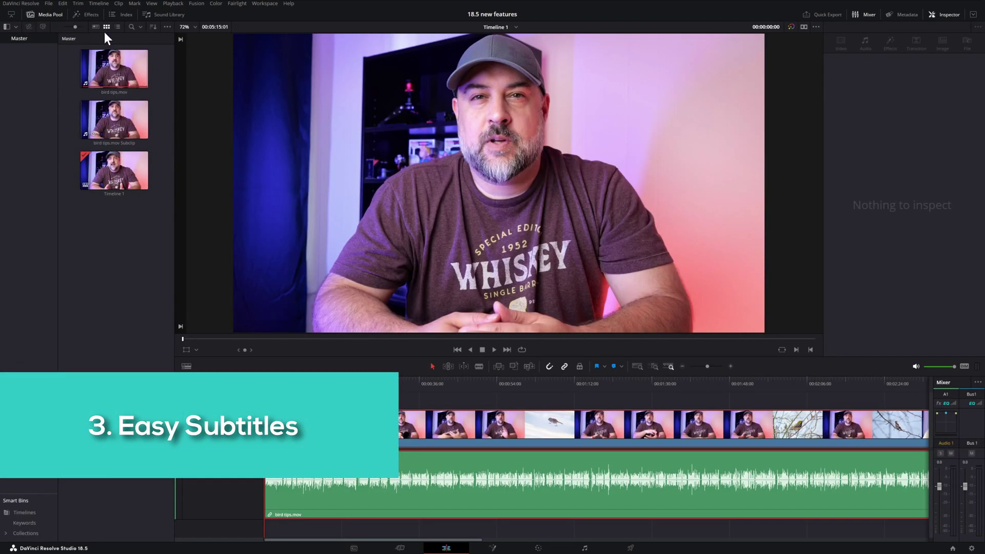
Run Timeline > Create Subtitles from Audio with Language left on Auto and default settings.
{"action": "left_click", "coordinate": [97, 3]}
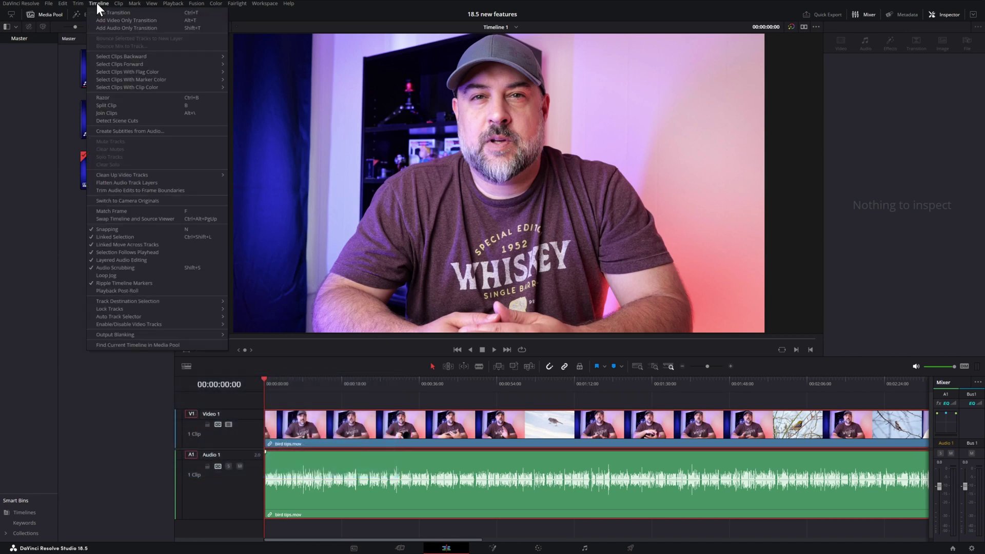
{"action": "left_click", "coordinate": [123, 131]}
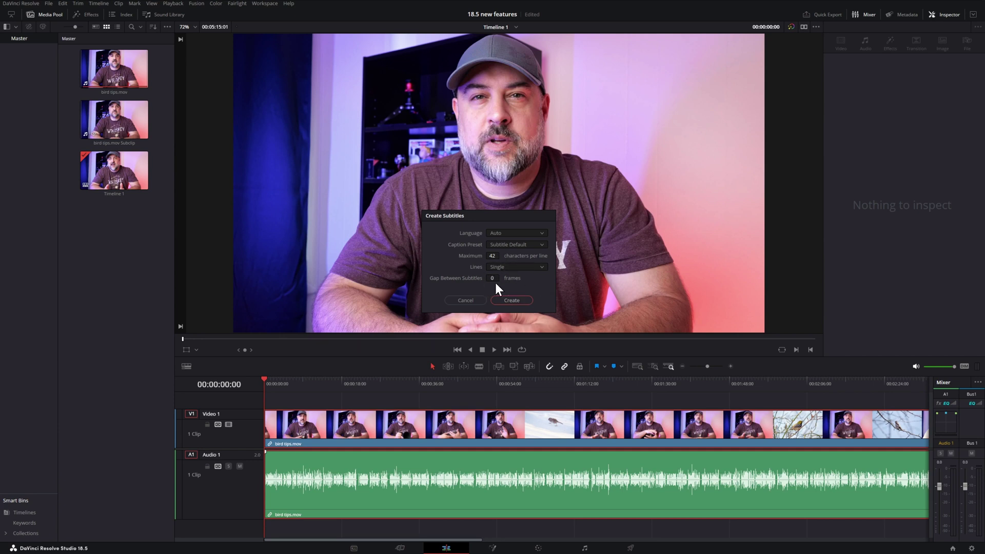
{"action": "left_click", "coordinate": [536, 233]}
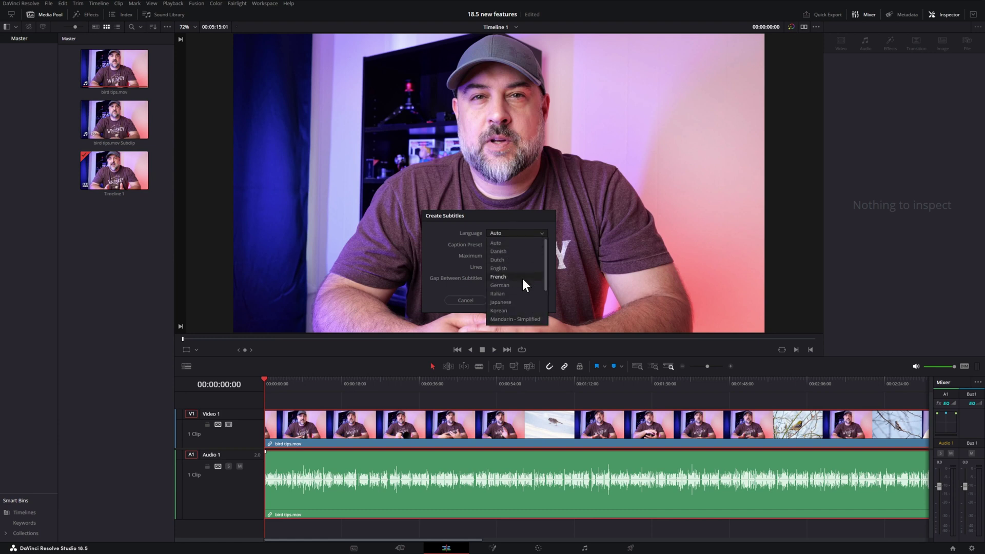
{"action": "left_click", "coordinate": [438, 233]}
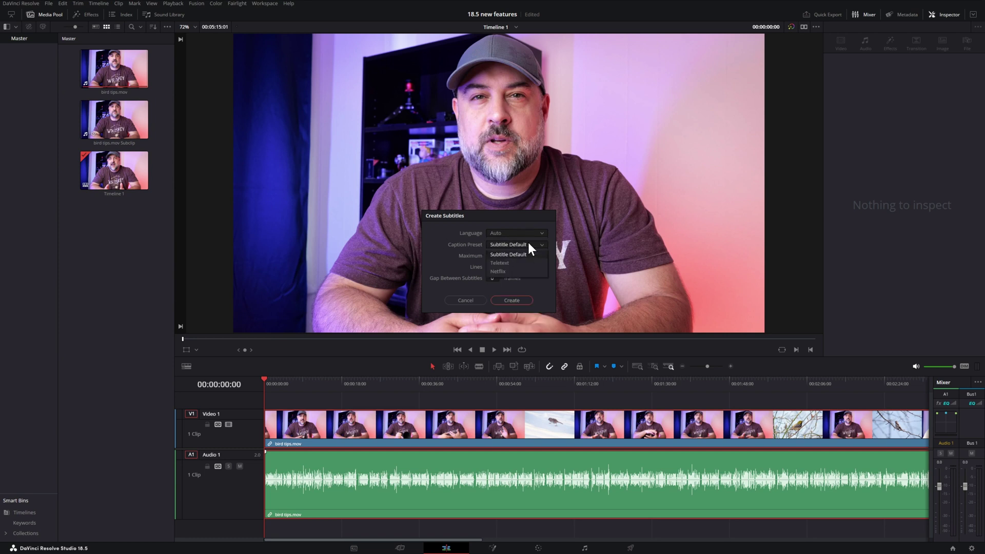
{"action": "left_click", "coordinate": [516, 300]}
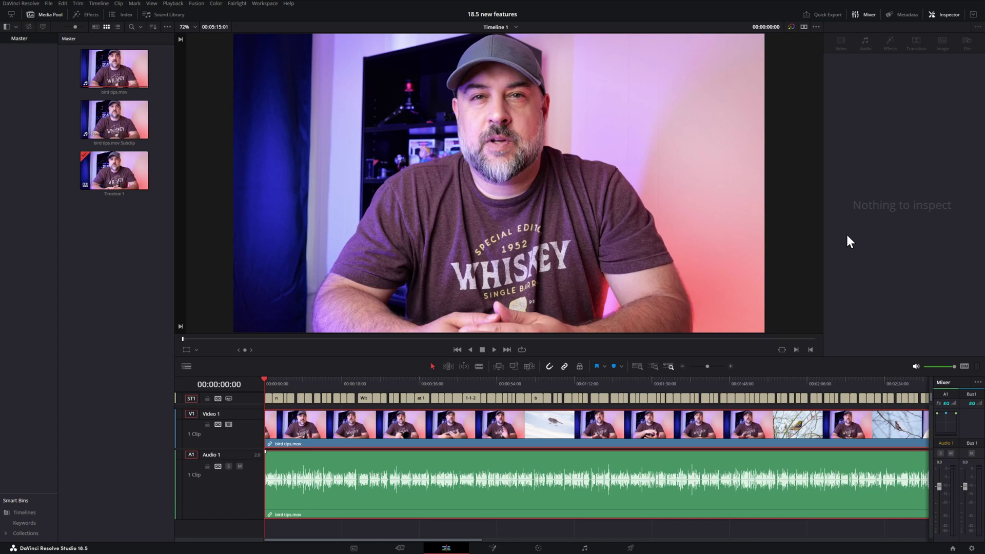
Move the playhead near 01:00 on the bird shot and play it to preview the captions.
{"action": "left_click", "coordinate": [523, 383]}
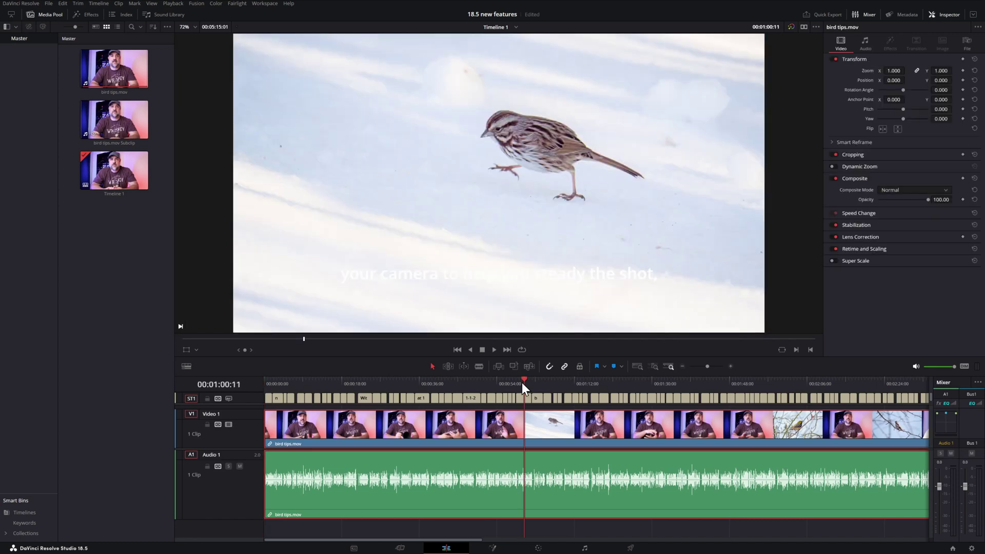
{"action": "left_click", "coordinate": [494, 349]}
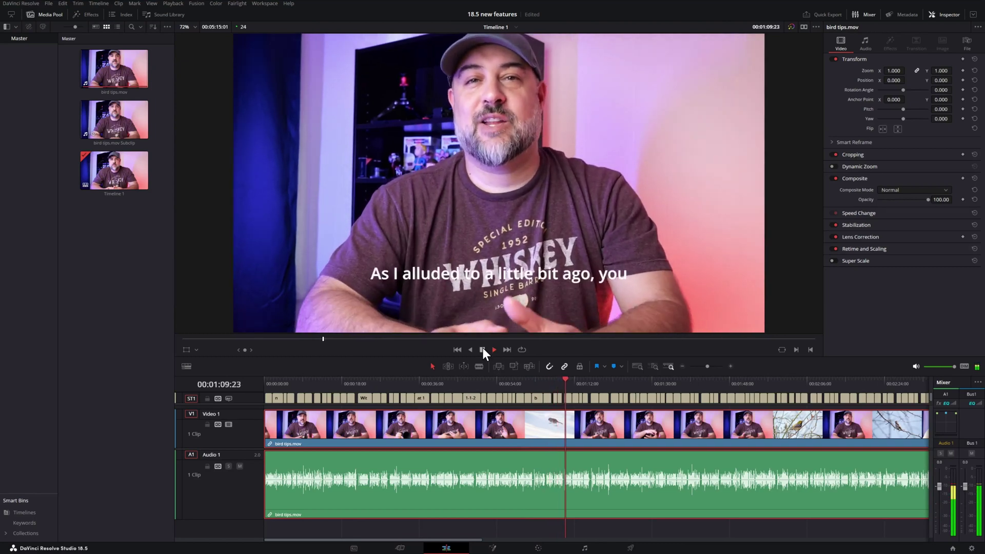
{"action": "left_click", "coordinate": [482, 350]}
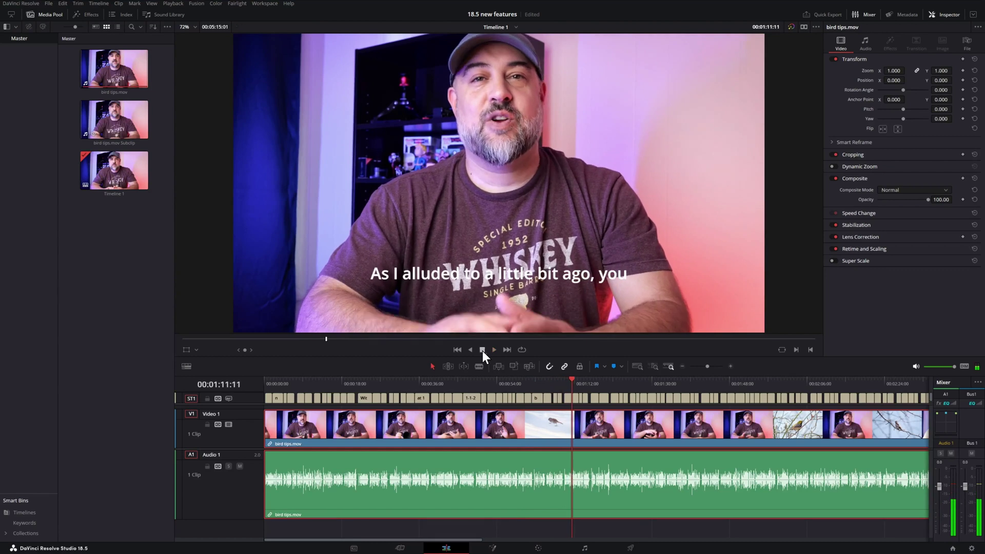
Select a subtitle clip and set the track's Character Color to black in the Inspector's Track tab.
{"action": "left_click", "coordinate": [567, 398]}
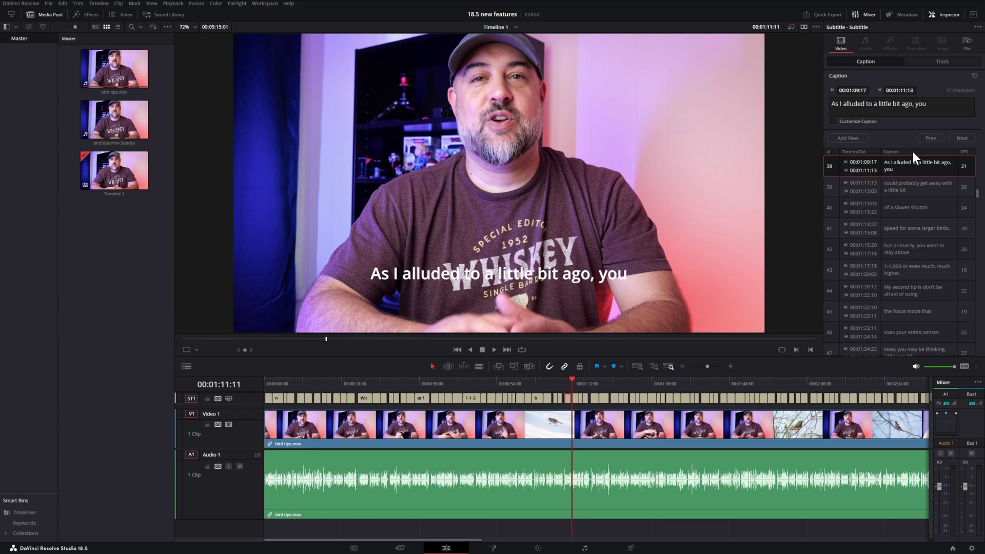
{"action": "left_click", "coordinate": [935, 61]}
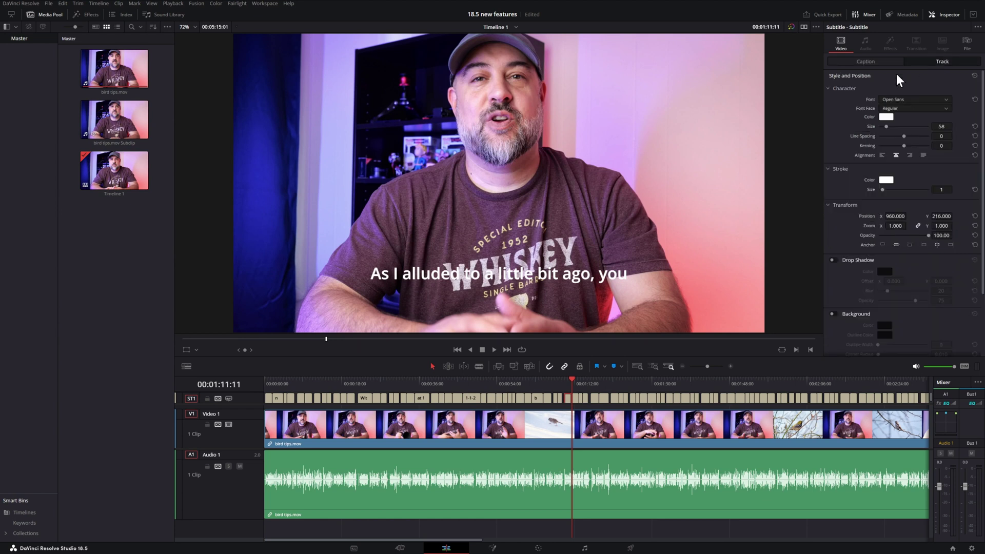
{"action": "left_click", "coordinate": [886, 117]}
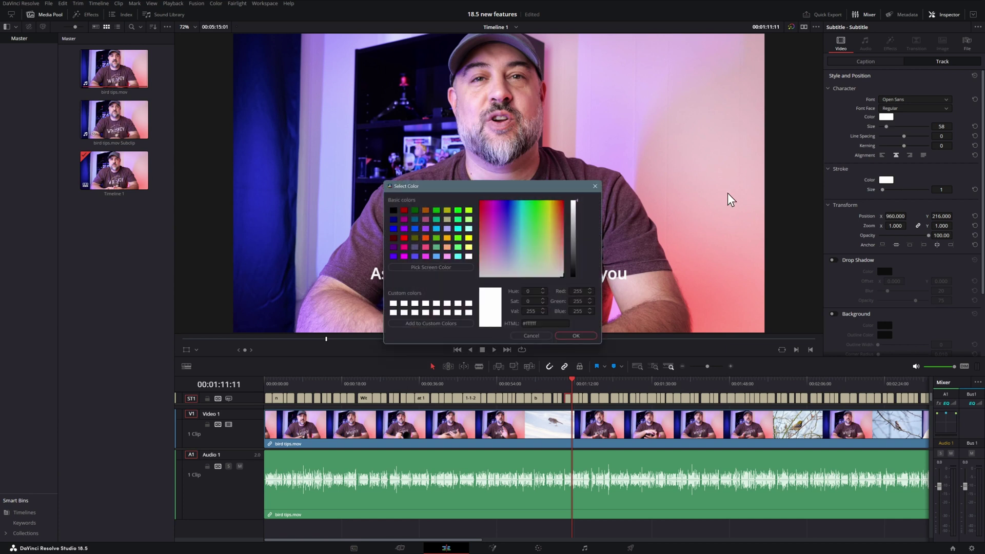
{"action": "left_click_drag", "start_coordinate": [573, 205], "coordinate": [572, 281]}
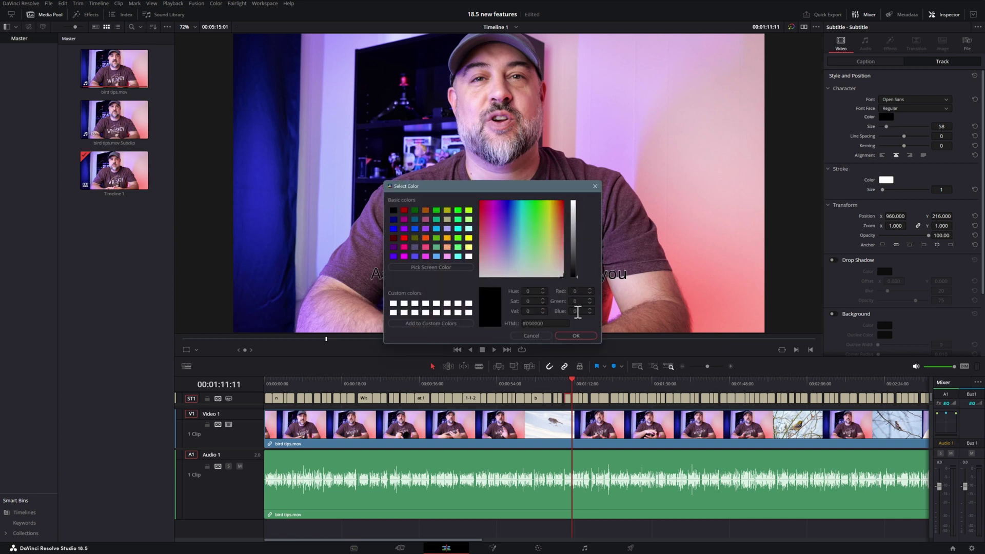
{"action": "left_click", "coordinate": [583, 337]}
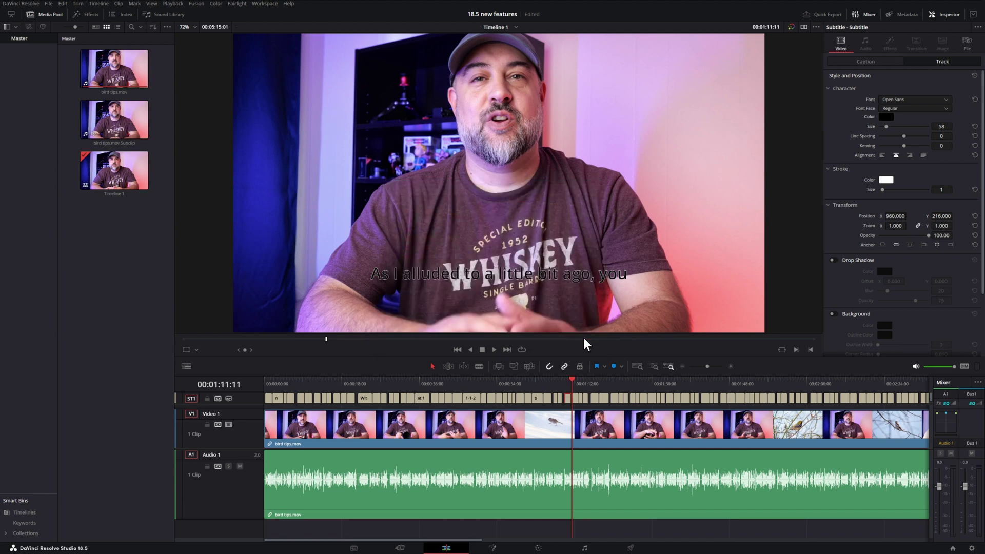
Set the subtitle track's Stroke Color to black as well.
{"action": "left_click", "coordinate": [886, 179]}
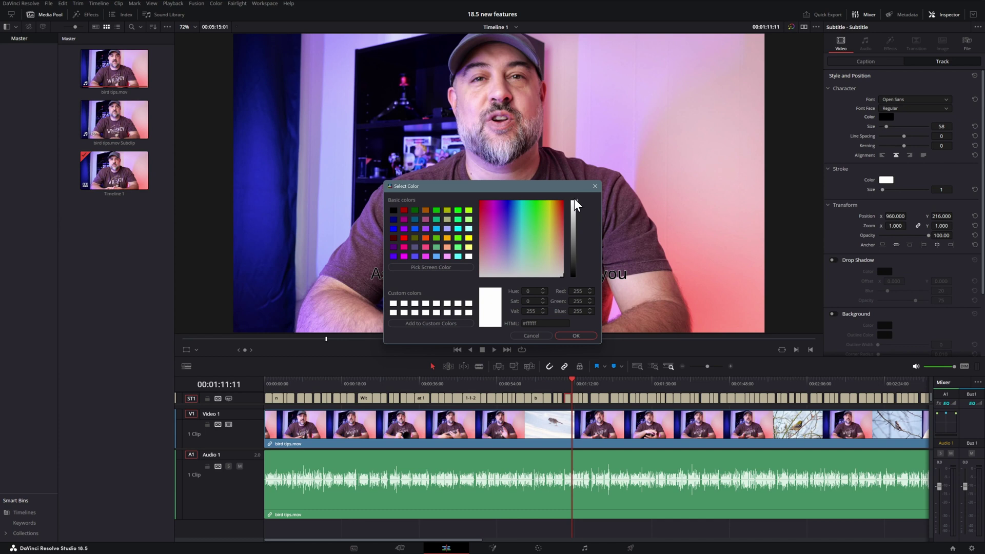
{"action": "left_click_drag", "start_coordinate": [574, 201], "coordinate": [569, 277]}
{"action": "left_click", "coordinate": [575, 336]}
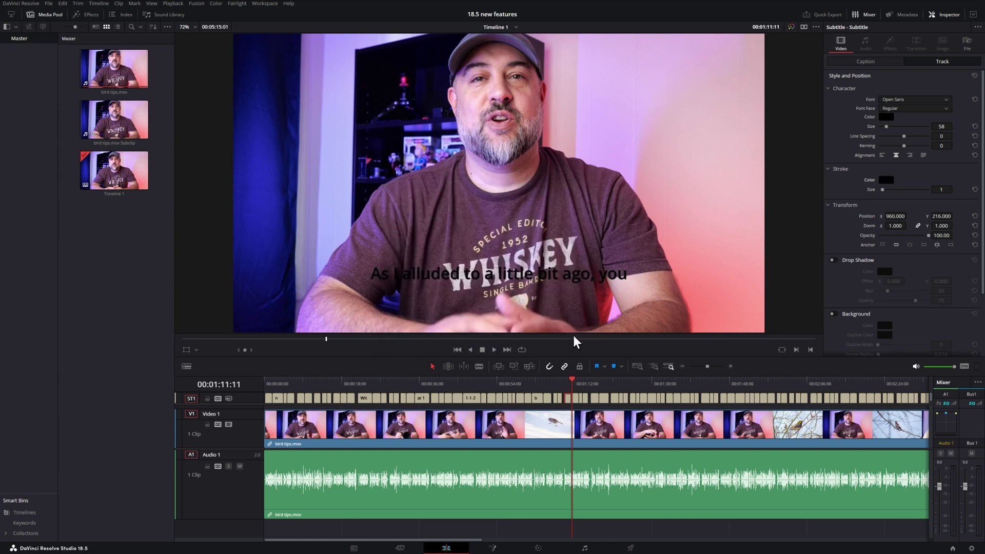
Enable the subtitle background box and set its colour to light grey.
{"action": "left_click", "coordinate": [832, 315]}
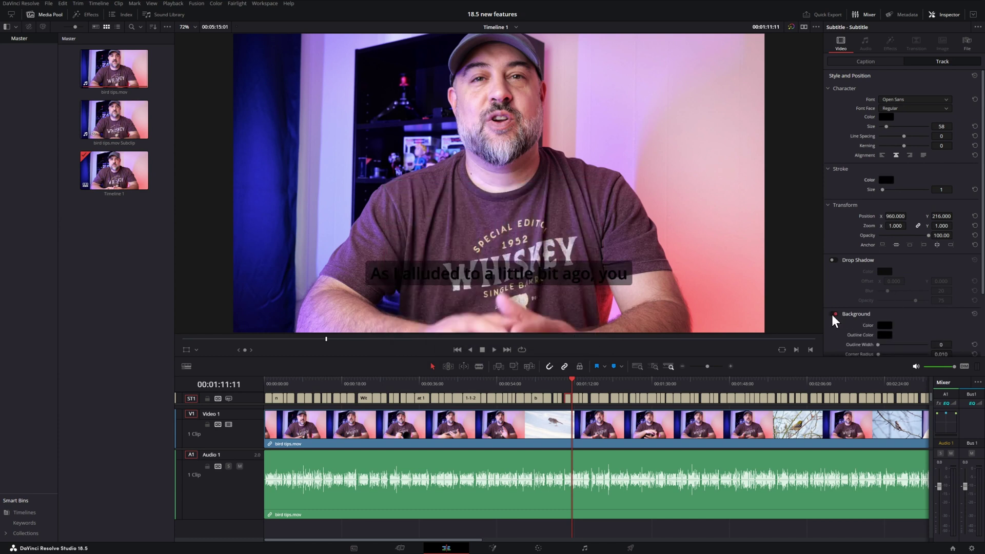
{"action": "left_click", "coordinate": [884, 326]}
{"action": "left_click_drag", "start_coordinate": [574, 210], "coordinate": [574, 211]}
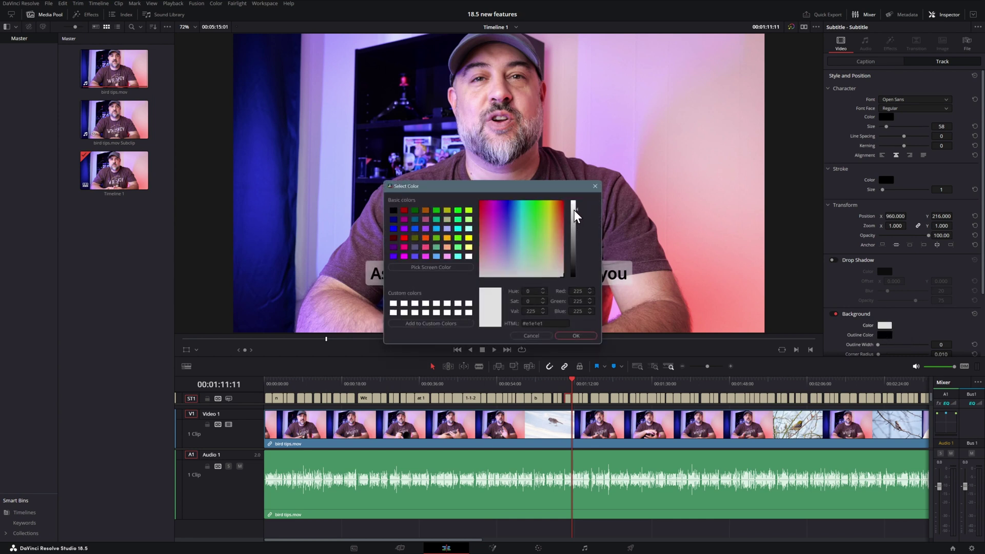
{"action": "left_click", "coordinate": [579, 335]}
Raise the background opacity to about 77 and play the timeline to review the captions.
{"action": "scroll", "coordinate": [903, 334], "scroll_direction": "down", "scroll_amount": 1}
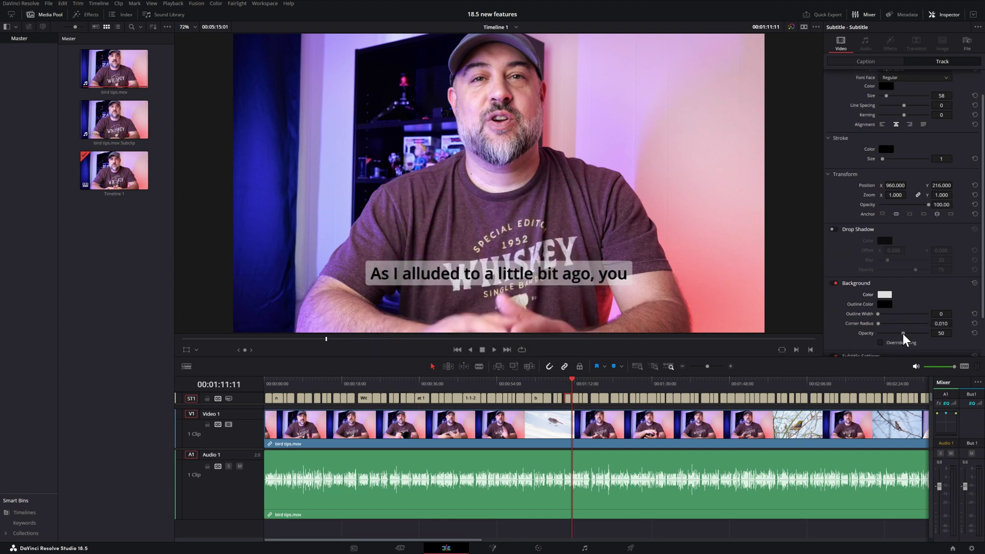
{"action": "mouse_move", "coordinate": [903, 334]}
{"action": "left_mouse_down"}
{"action": "mouse_move", "coordinate": [891, 336]}
{"action": "mouse_move", "coordinate": [915, 332]}
{"action": "left_mouse_up"}
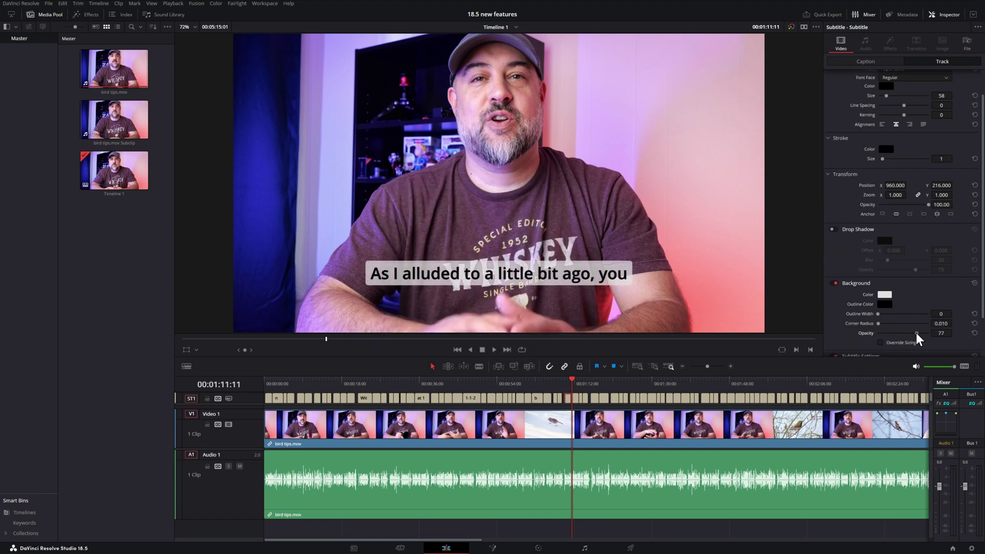
{"action": "left_click", "coordinate": [761, 381]}
{"action": "key", "text": "space"}
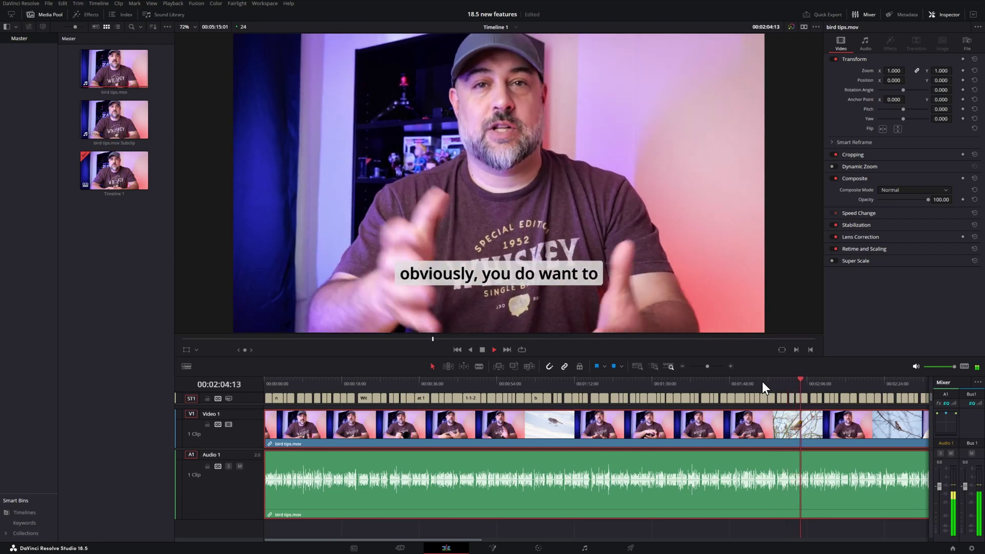
Stop playback and jump to caption 88 at 00:02:29:14 in the caption list.
{"action": "key", "text": "space"}
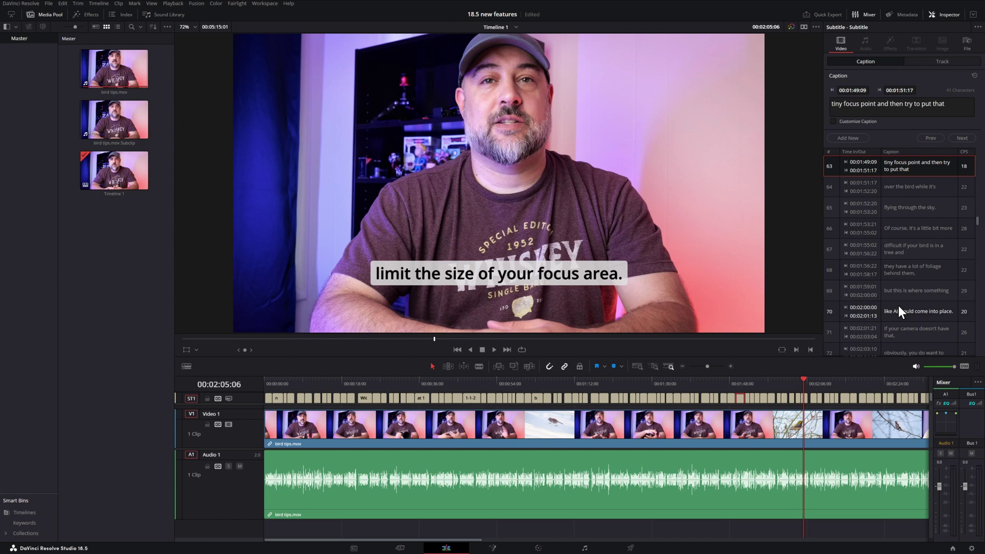
{"action": "scroll", "coordinate": [913, 282], "scroll_direction": "down", "scroll_amount": 5}
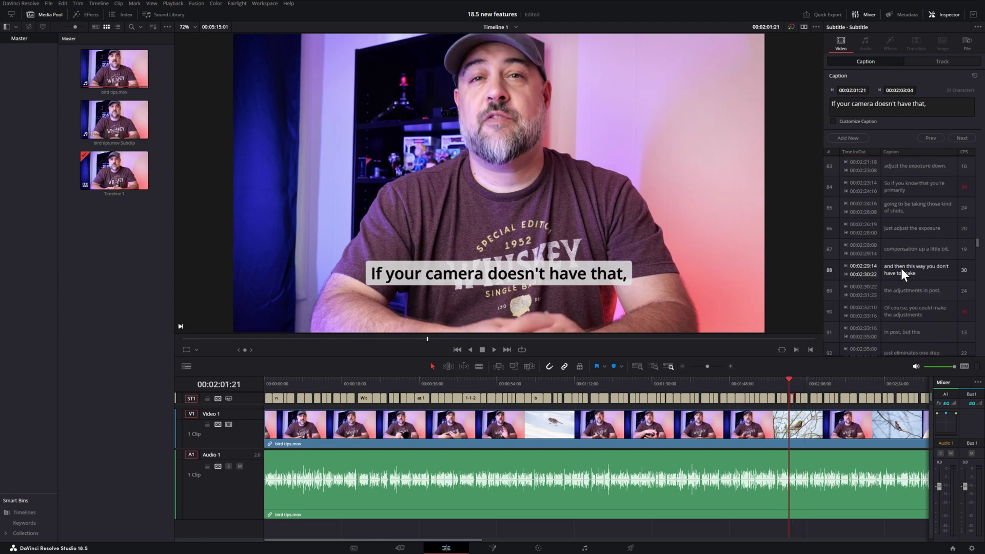
{"action": "left_click", "coordinate": [901, 269]}
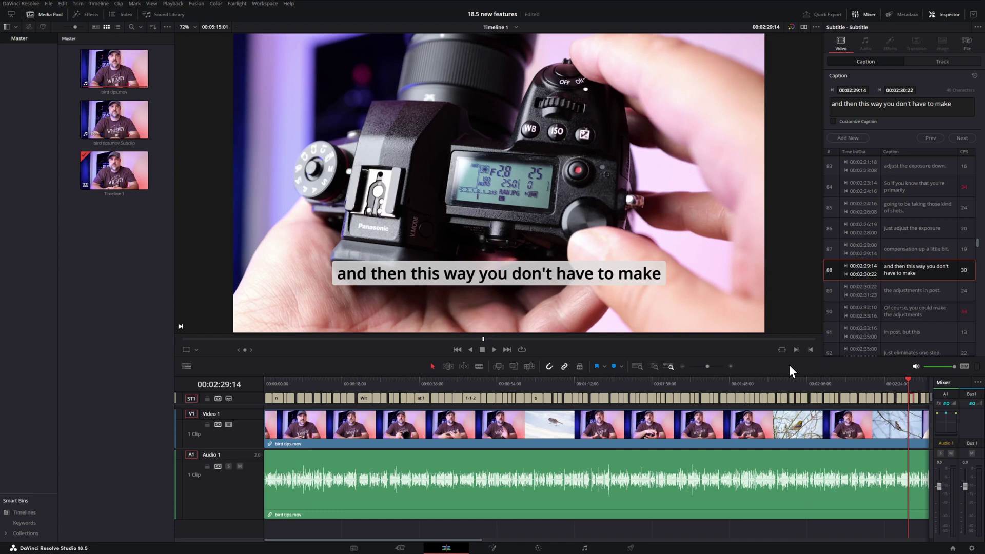
{"action": "left_click", "coordinate": [845, 394]}
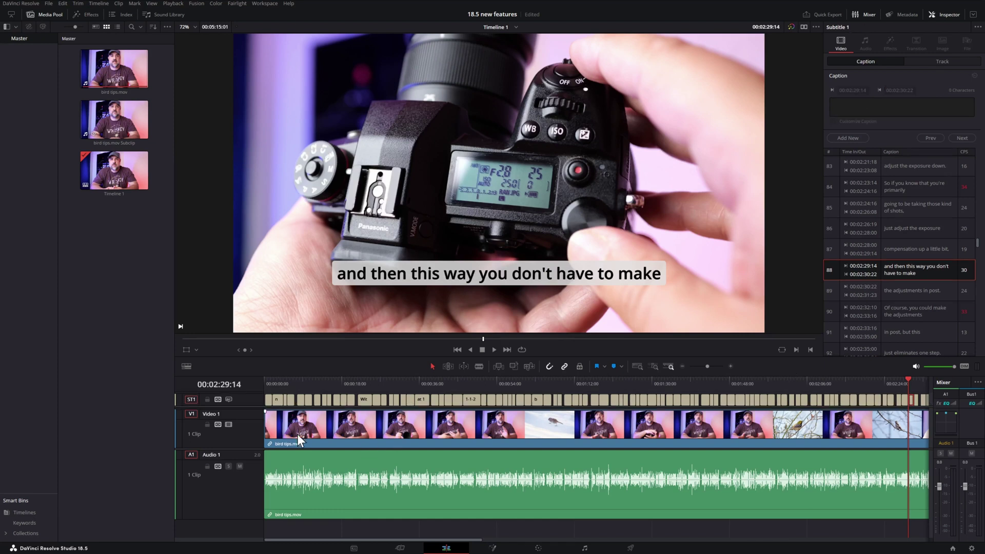
Start exporting the ST1 subtitle track as Subtitle 1.srt and review the format list.
{"action": "right_click", "coordinate": [253, 399]}
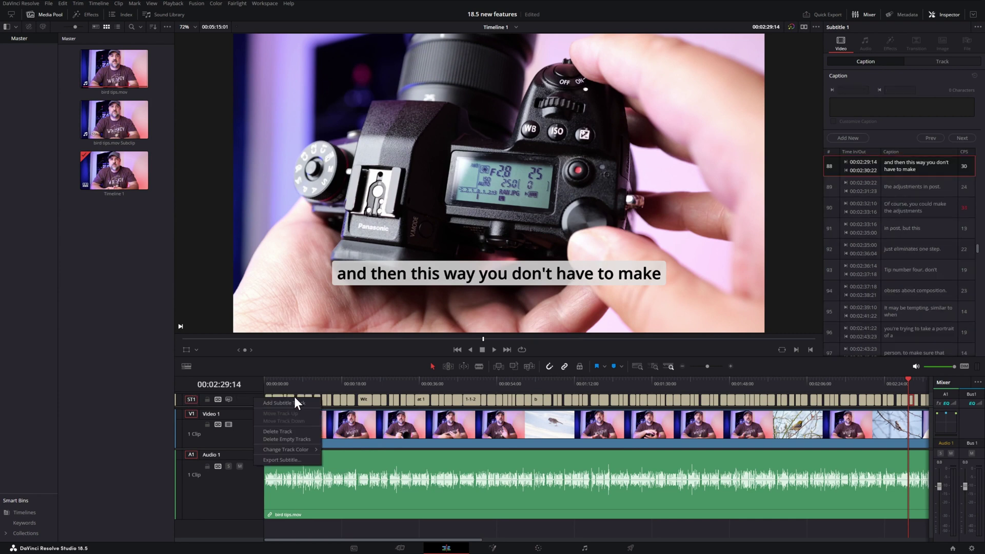
{"action": "left_click", "coordinate": [300, 459]}
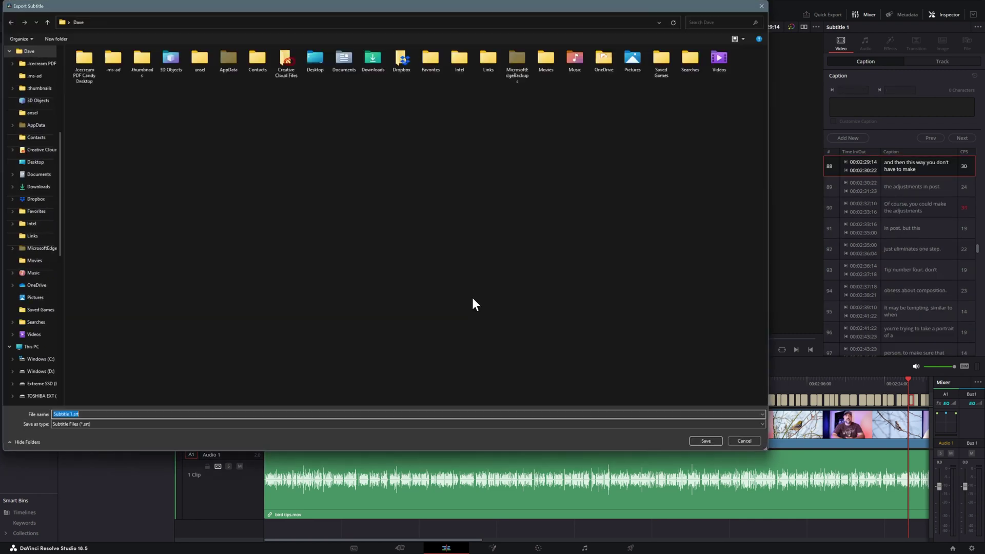
{"action": "left_click", "coordinate": [97, 424]}
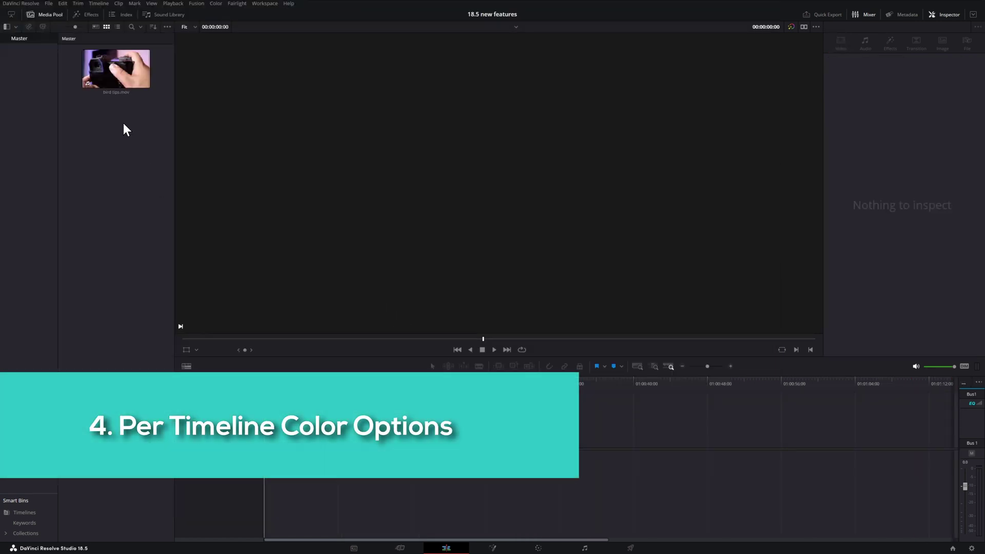
Create a new timeline from bird tips.mov with custom settings, browsing to its Color tab.
{"action": "right_click", "coordinate": [121, 69]}
{"action": "left_click", "coordinate": [227, 76]}
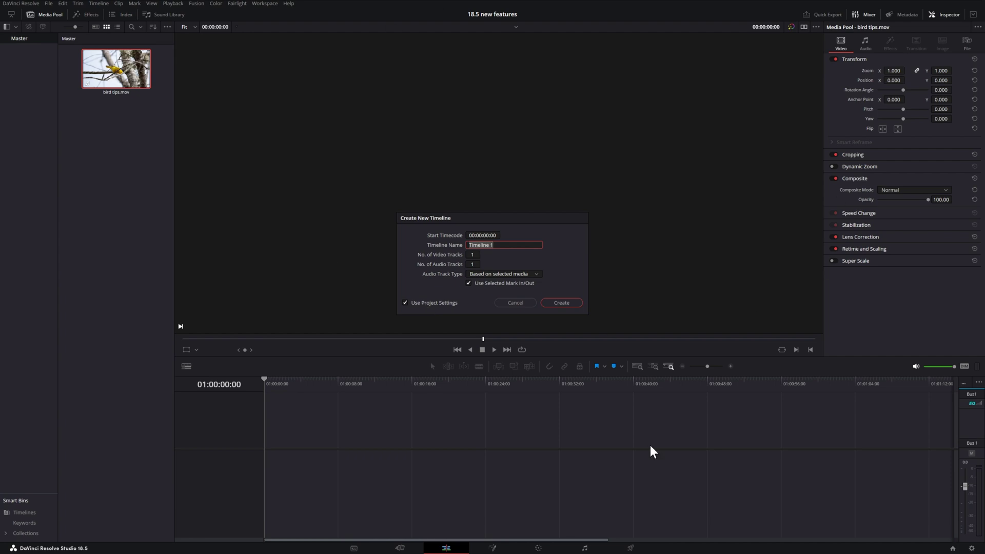
{"action": "left_click", "coordinate": [440, 305]}
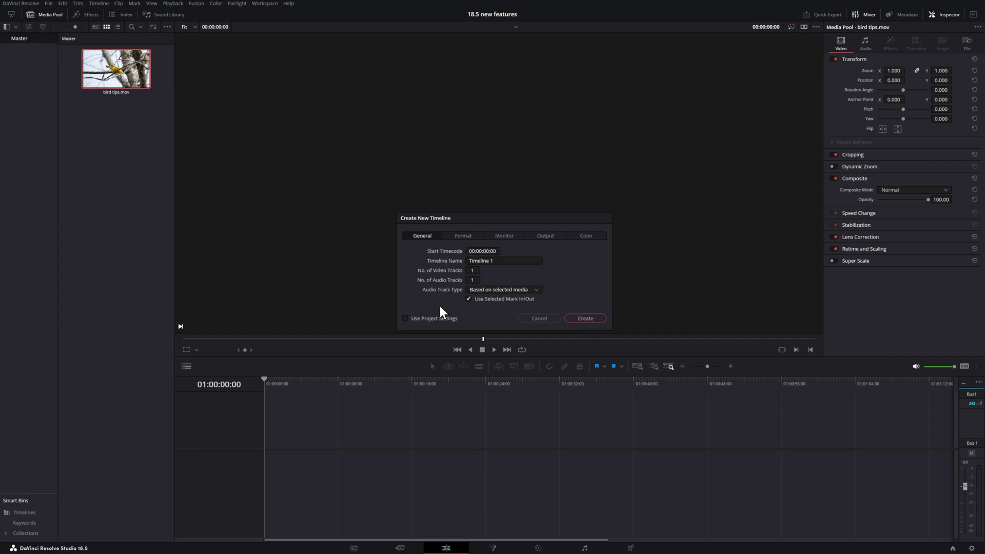
{"action": "left_click", "coordinate": [455, 235]}
{"action": "left_click", "coordinate": [497, 235]}
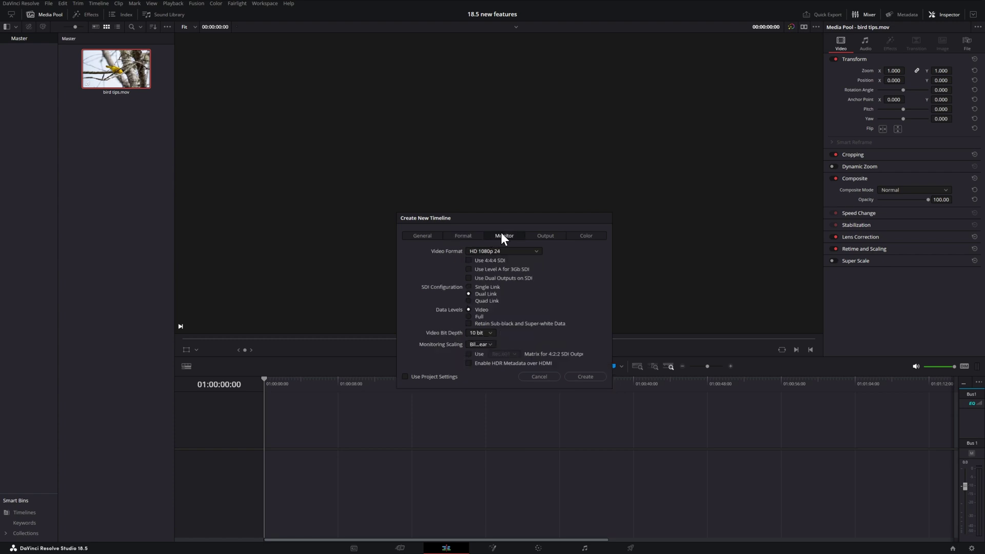
{"action": "left_click", "coordinate": [552, 237]}
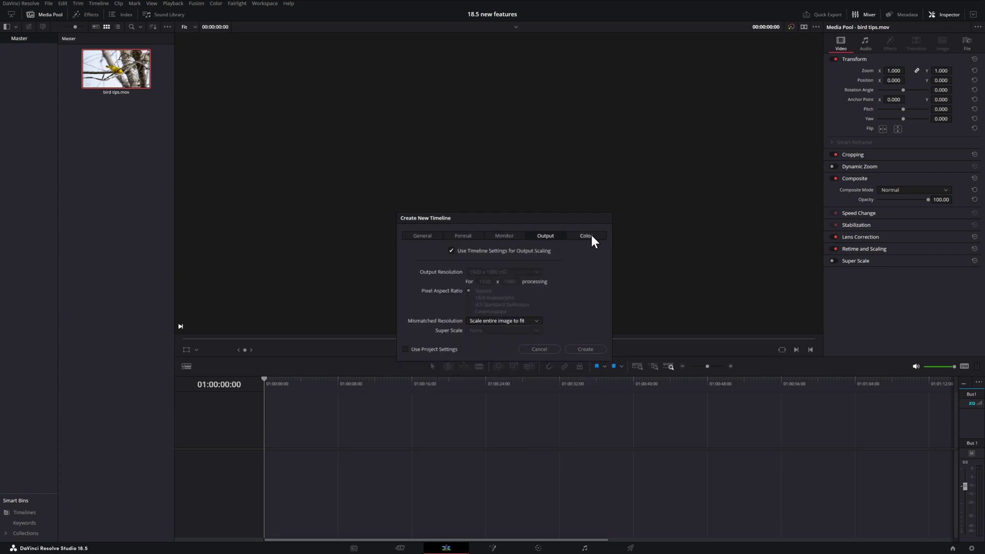
{"action": "left_click", "coordinate": [591, 236]}
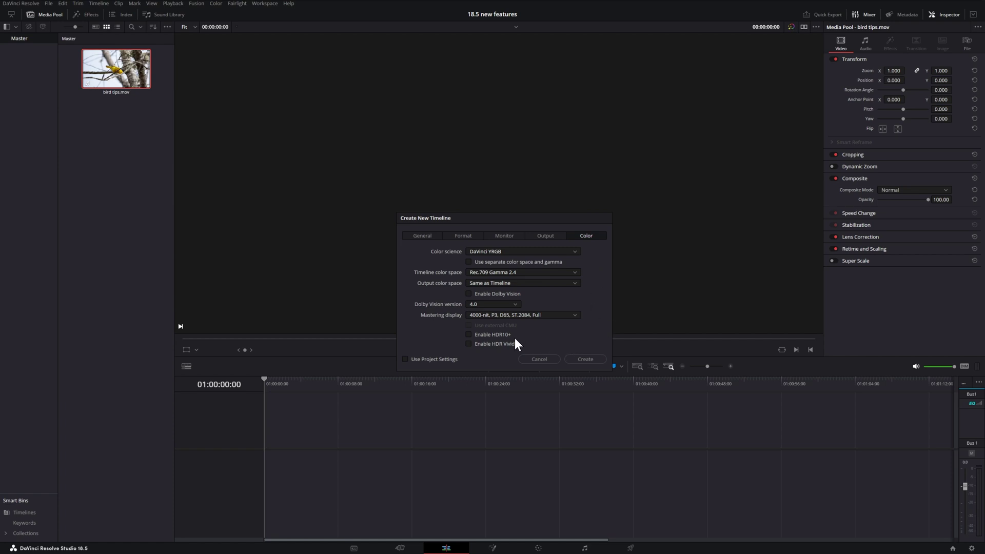
Set color science to DaVinci YRGB Color Managed with automatic color management turned off.
{"action": "left_click", "coordinate": [518, 273]}
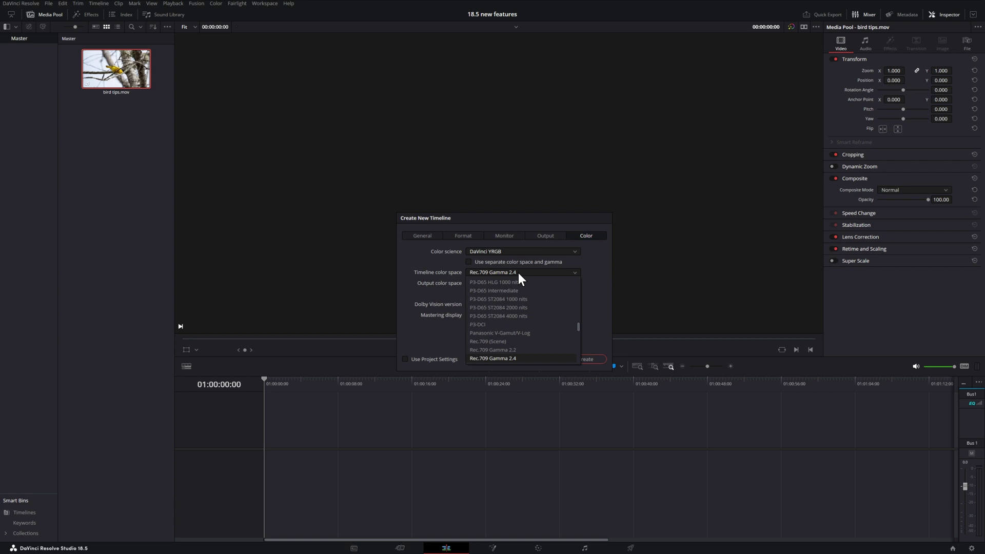
{"action": "left_click", "coordinate": [586, 260]}
{"action": "left_click", "coordinate": [556, 254]}
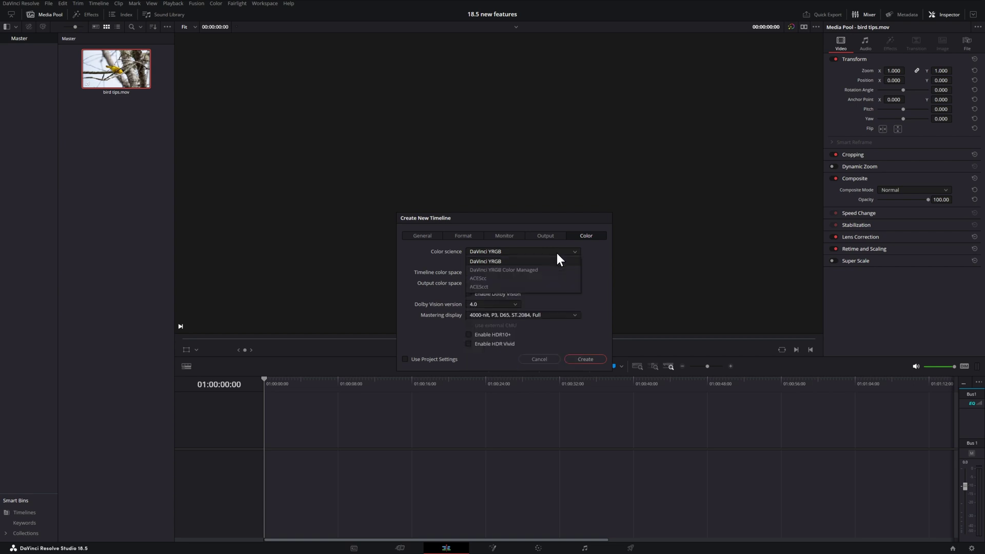
{"action": "left_click", "coordinate": [529, 271]}
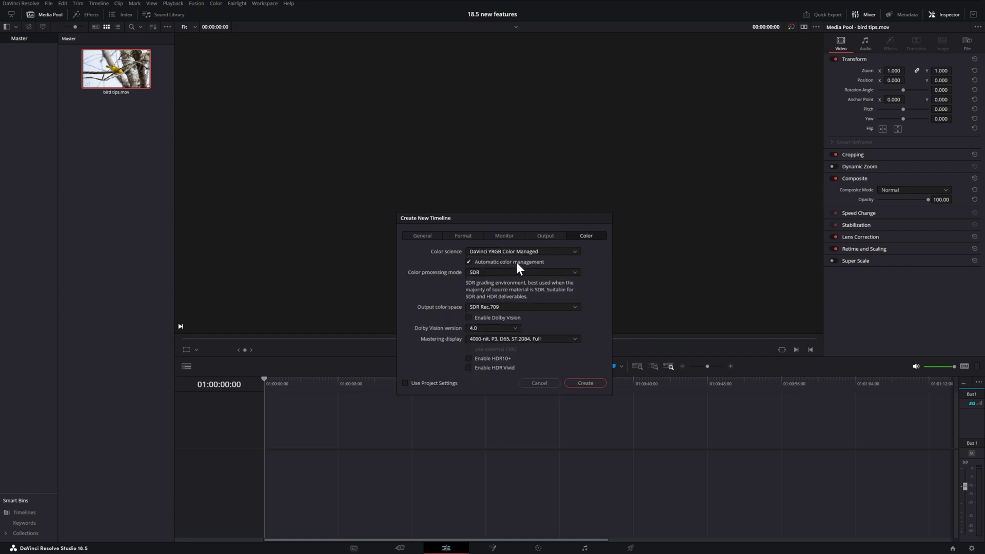
{"action": "left_click", "coordinate": [516, 263]}
{"action": "left_click", "coordinate": [510, 271]}
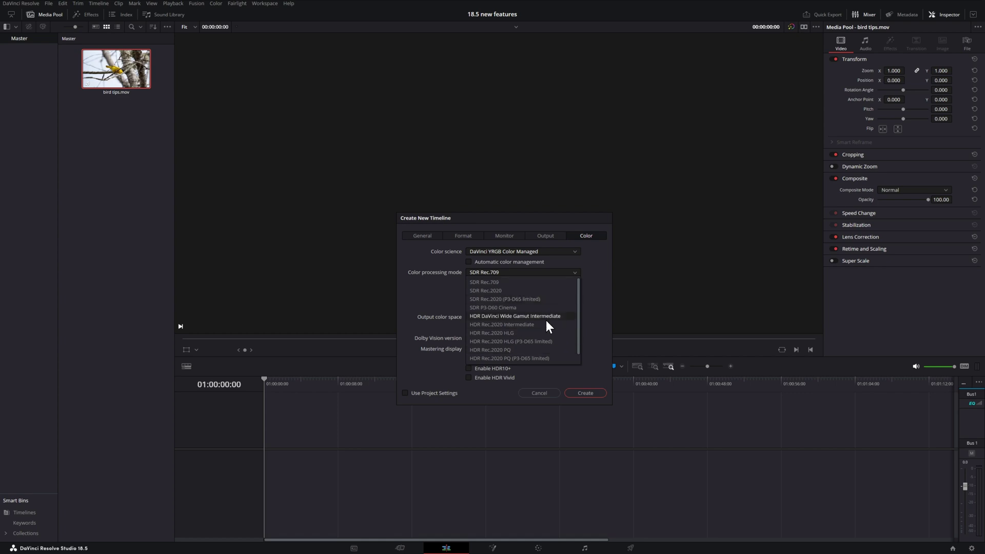
{"action": "left_click", "coordinate": [585, 287]}
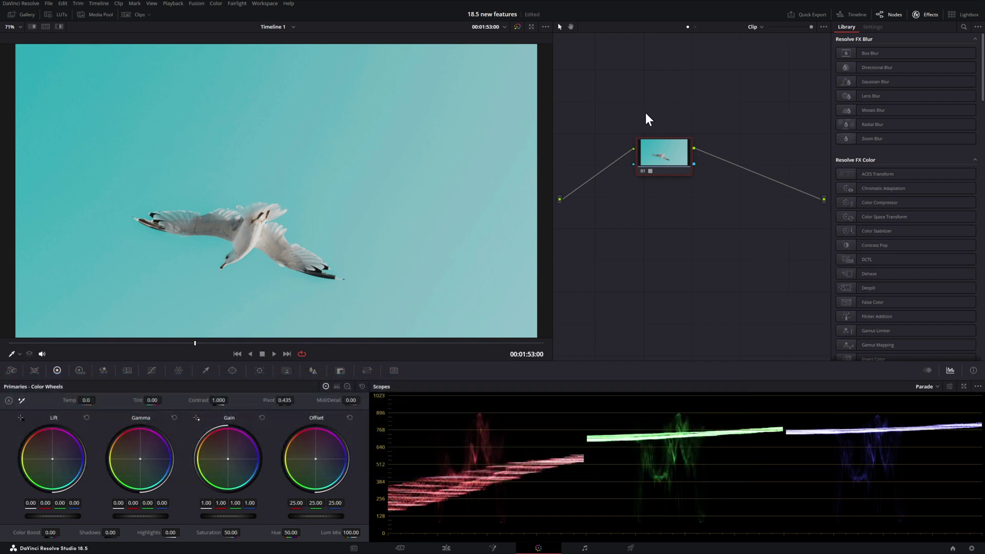
Toggle node 01 off and back on to compare the seagull shot ungraded.
{"action": "right_click", "coordinate": [654, 163]}
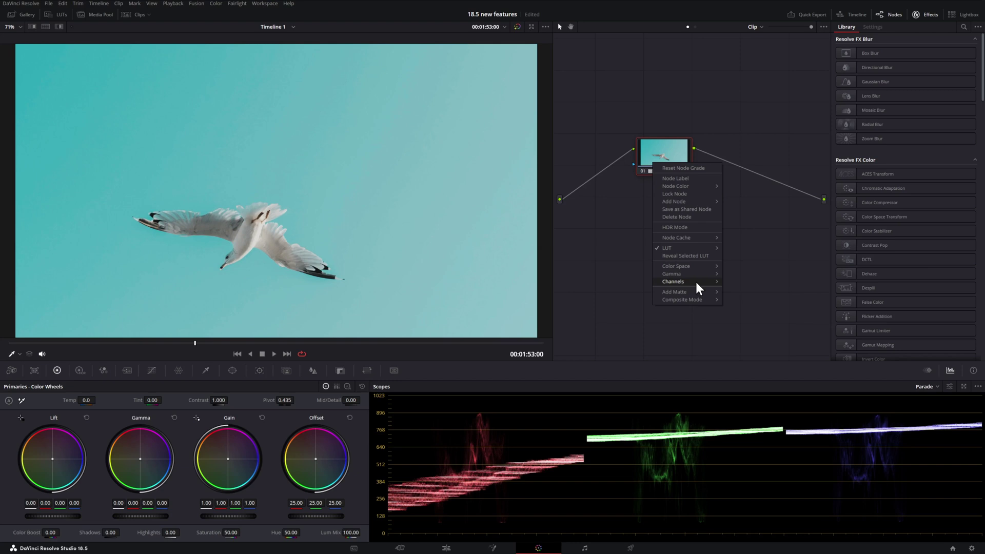
{"action": "mouse_move", "coordinate": [699, 299]}
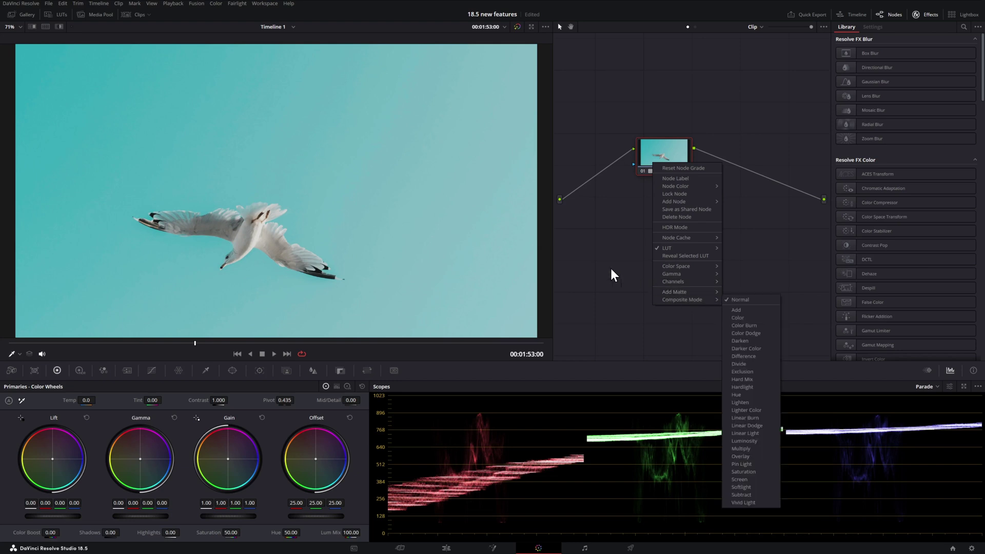
{"action": "left_click", "coordinate": [589, 127]}
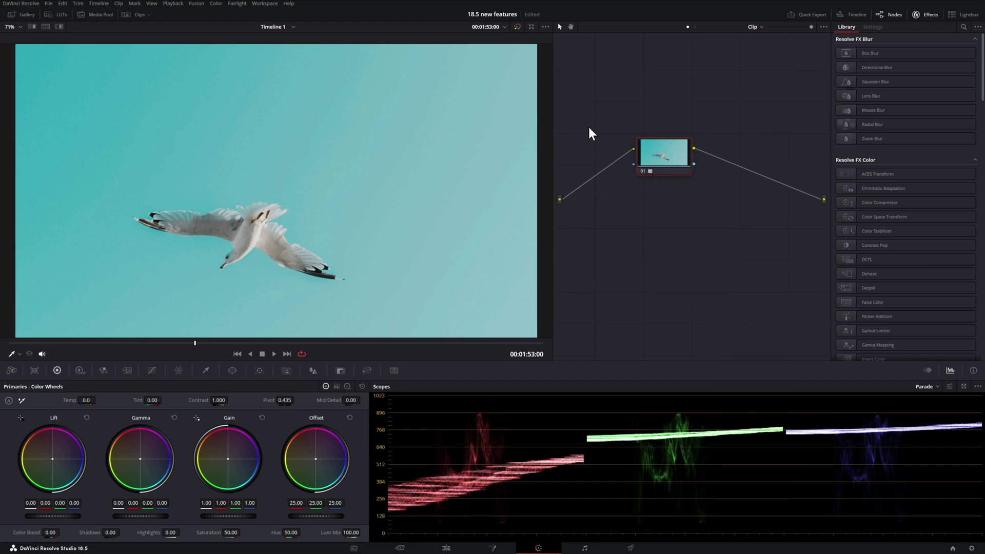
{"action": "left_click", "coordinate": [642, 171]}
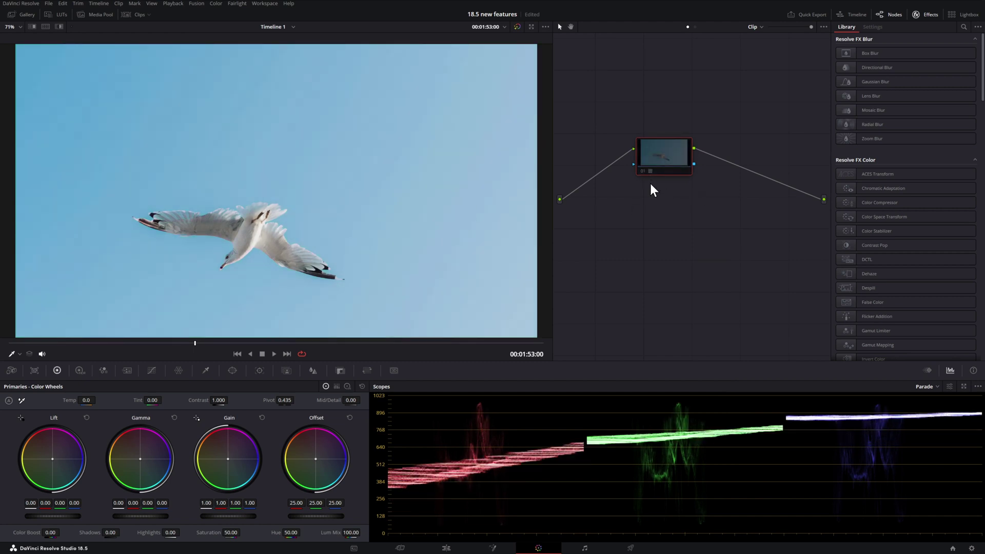
{"action": "left_click", "coordinate": [641, 171]}
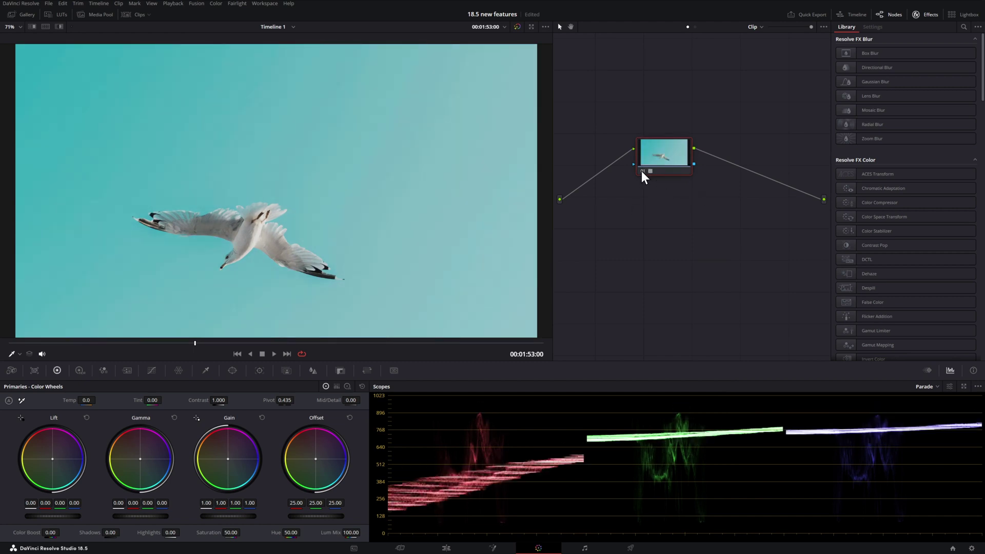
Set node 01's composite mode to Color and bypass it to compare before and after.
{"action": "right_click", "coordinate": [660, 164]}
{"action": "mouse_move", "coordinate": [704, 300]}
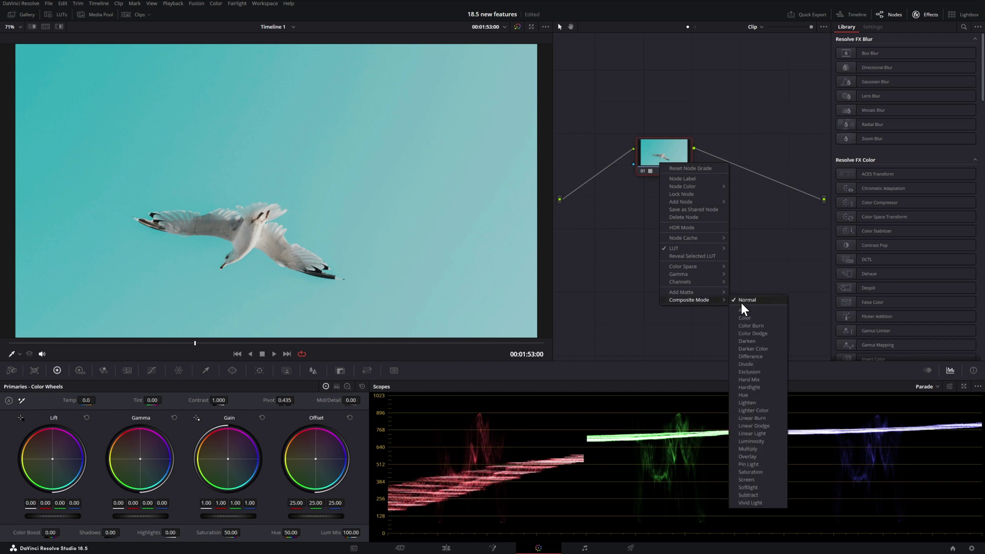
{"action": "left_click", "coordinate": [769, 318]}
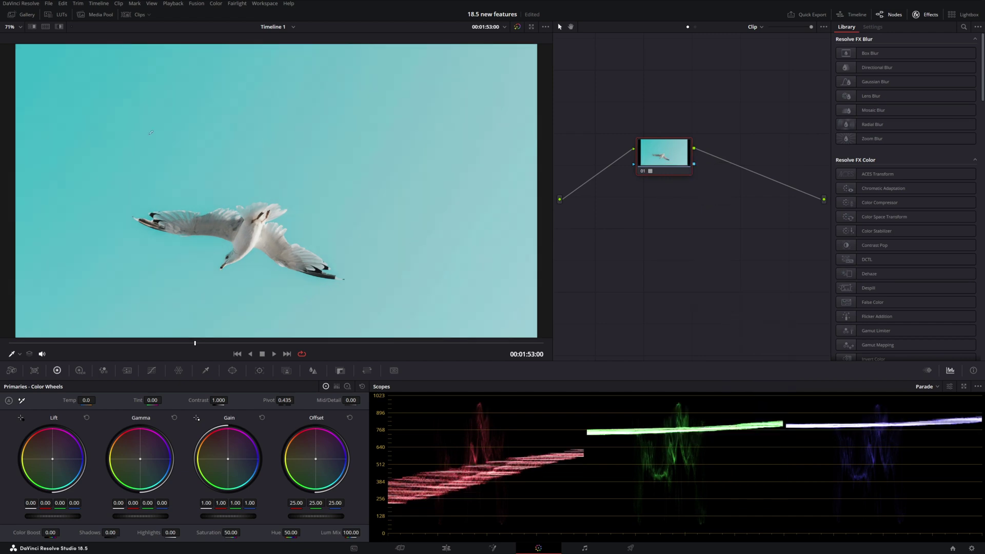
{"action": "left_click", "coordinate": [641, 171]}
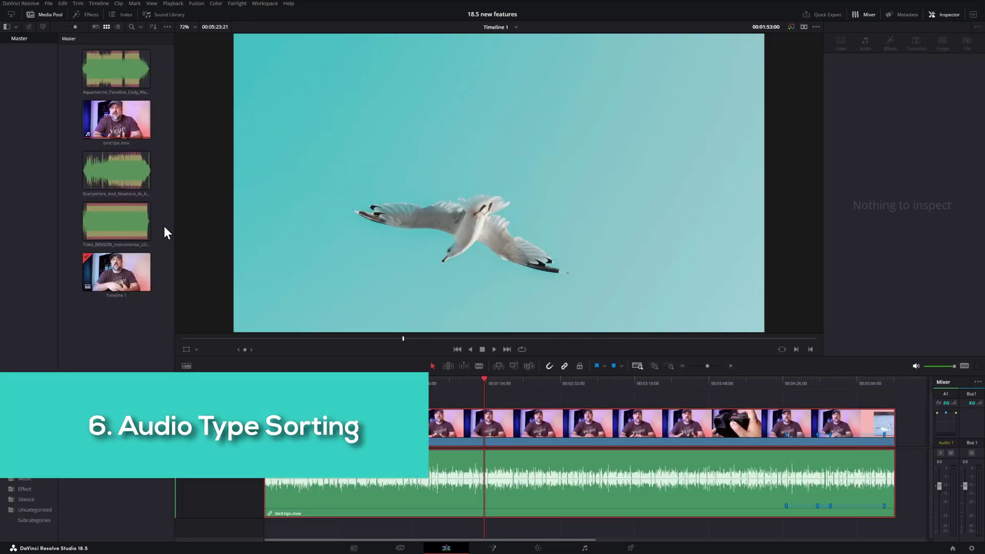
Select all five Media Pool clips and run Audio Classification > Analyze on them.
{"action": "left_click_drag", "start_coordinate": [165, 62], "coordinate": [159, 327]}
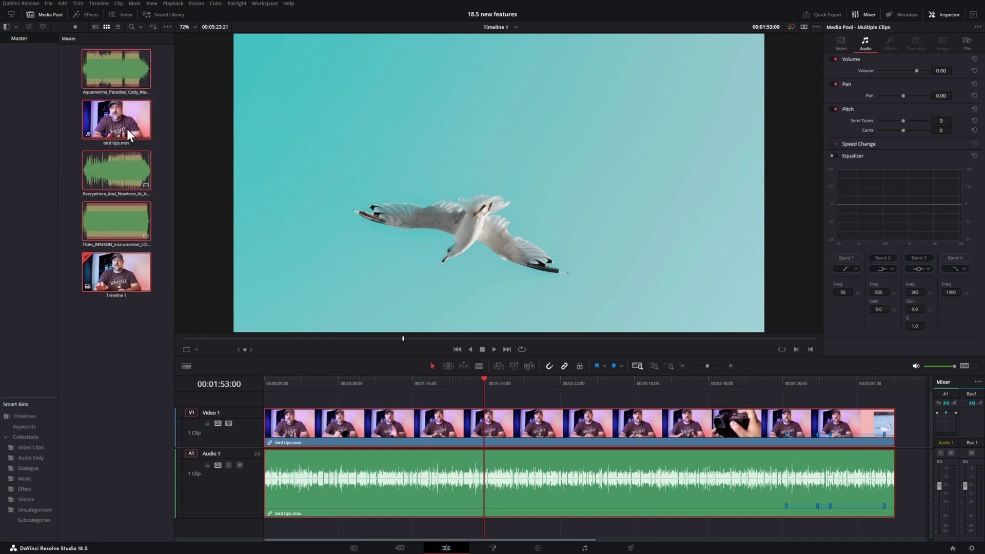
{"action": "right_click", "coordinate": [101, 61]}
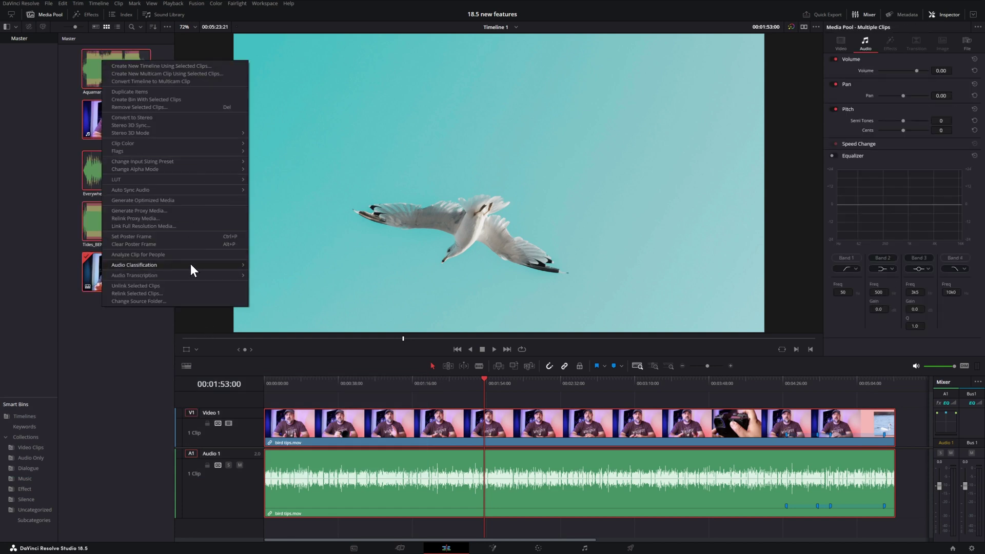
{"action": "mouse_move", "coordinate": [190, 266]}
{"action": "left_click", "coordinate": [267, 266]}
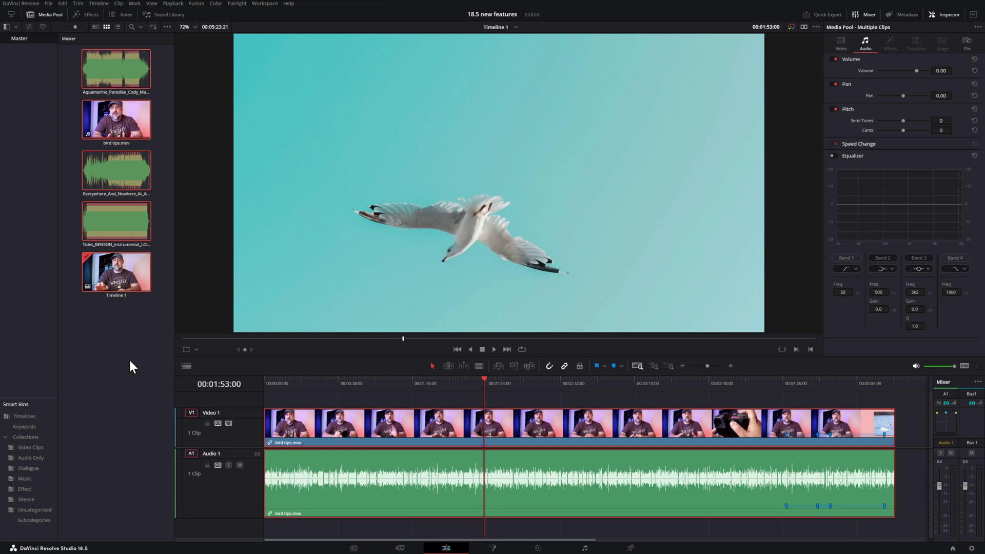
Check the Timelines, Video, Audio Only, Music, Effects and Silence smart bins in turn.
{"action": "left_click", "coordinate": [24, 416]}
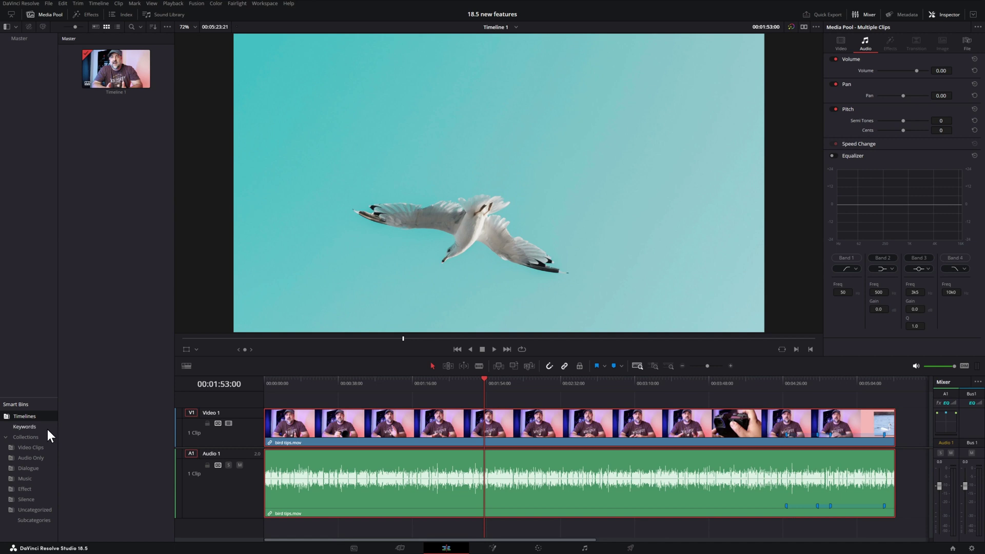
{"action": "left_click", "coordinate": [40, 445]}
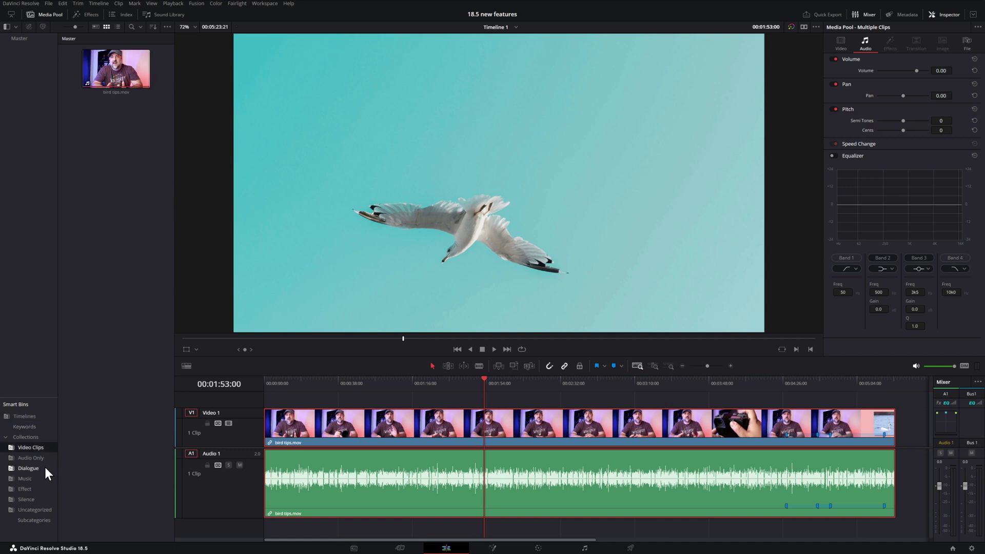
{"action": "left_click", "coordinate": [43, 461]}
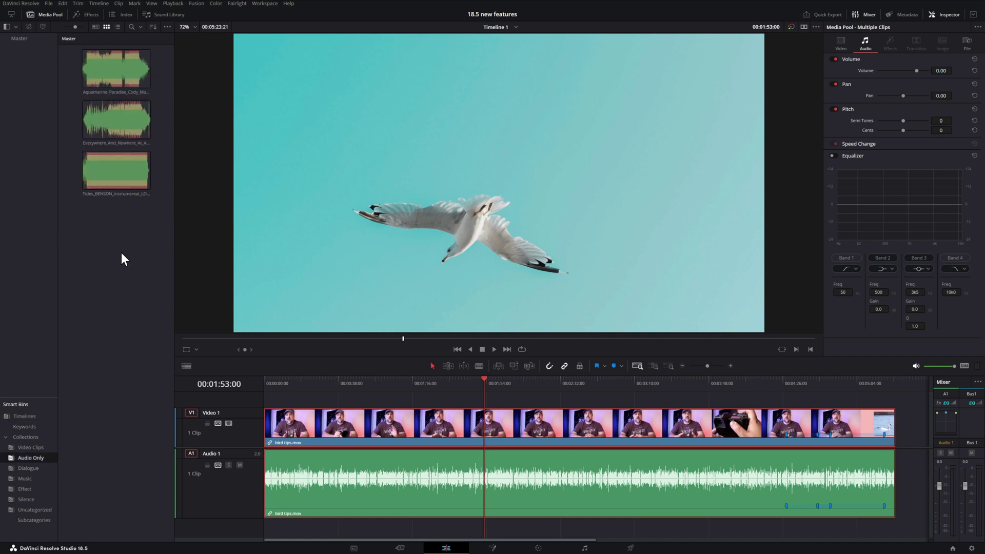
{"action": "left_click", "coordinate": [42, 479]}
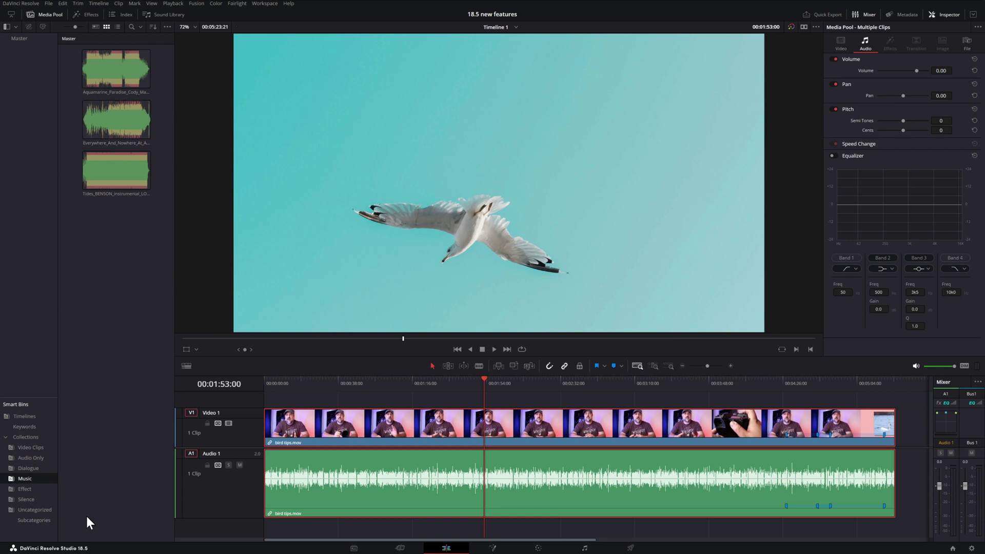
{"action": "left_click", "coordinate": [38, 489]}
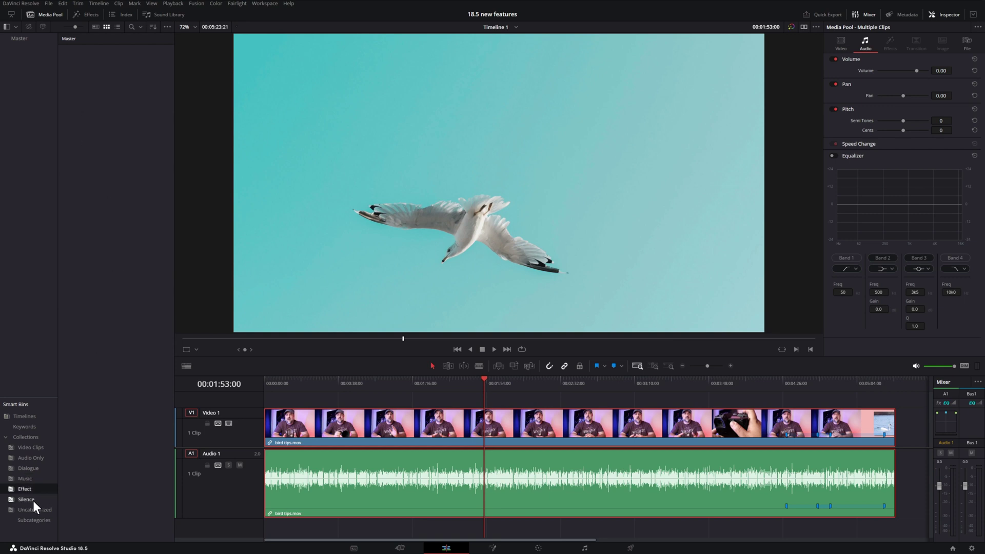
{"action": "left_click", "coordinate": [33, 500]}
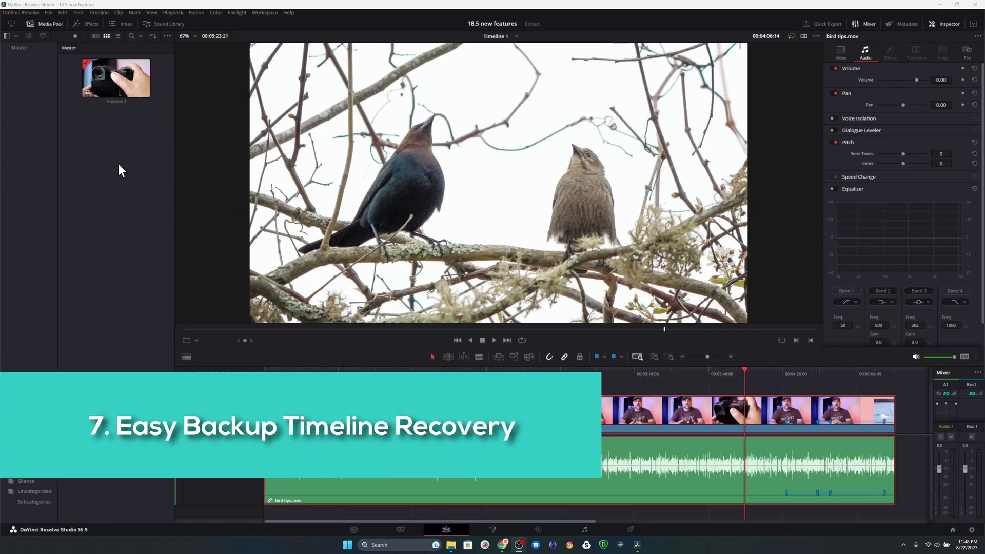
Restore Timeline 1 from its 22/08/2023 23:36:43 backup.
{"action": "right_click", "coordinate": [110, 73]}
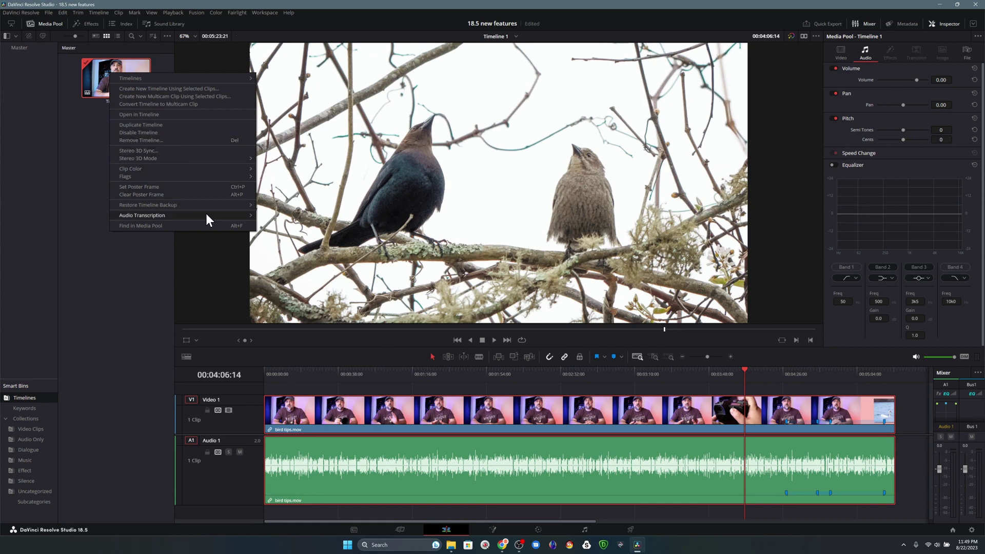
{"action": "mouse_move", "coordinate": [211, 205]}
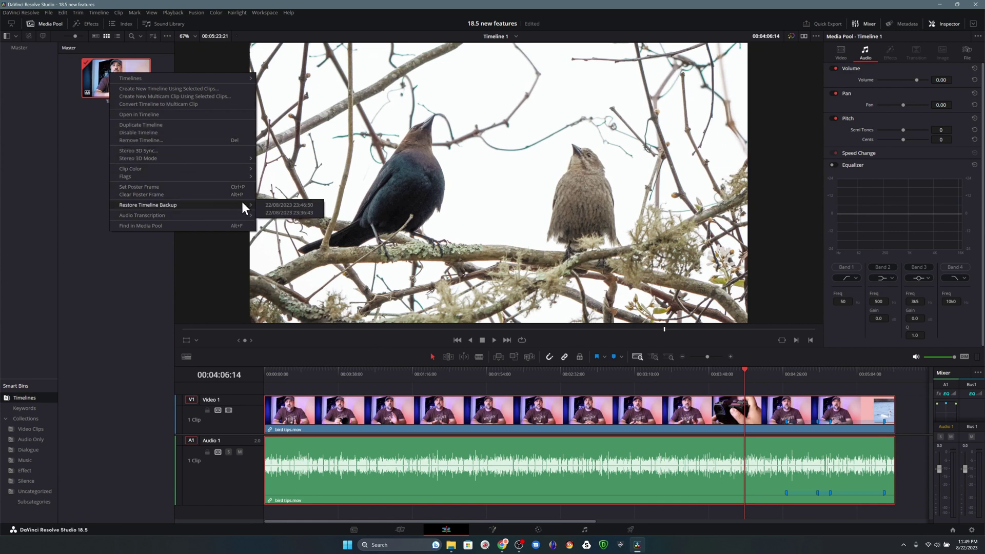
{"action": "left_click", "coordinate": [293, 213]}
{"action": "left_click", "coordinate": [23, 11]}
{"action": "mouse_move", "coordinate": [45, 15]}
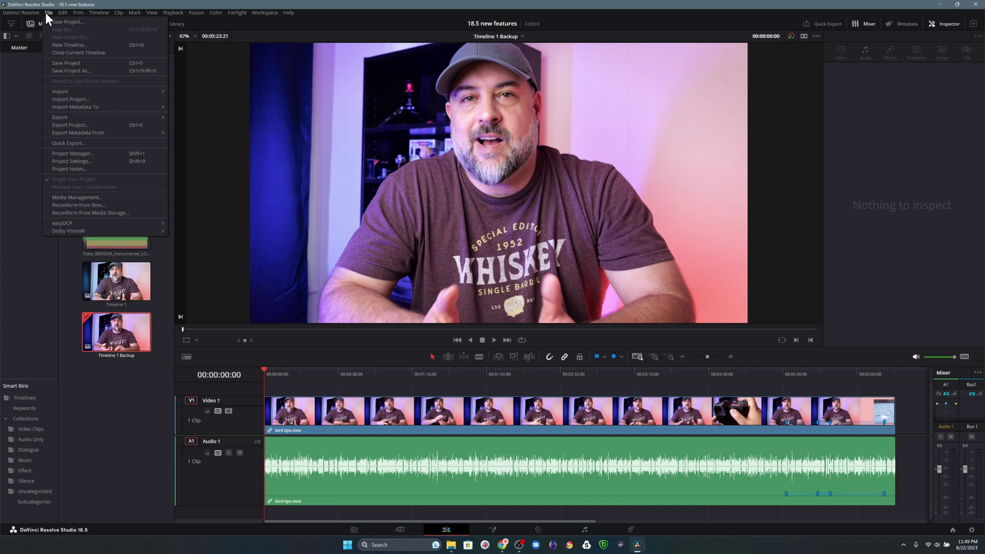
Open the Project Manager and view the three point editing project's backups.
{"action": "left_click", "coordinate": [110, 154]}
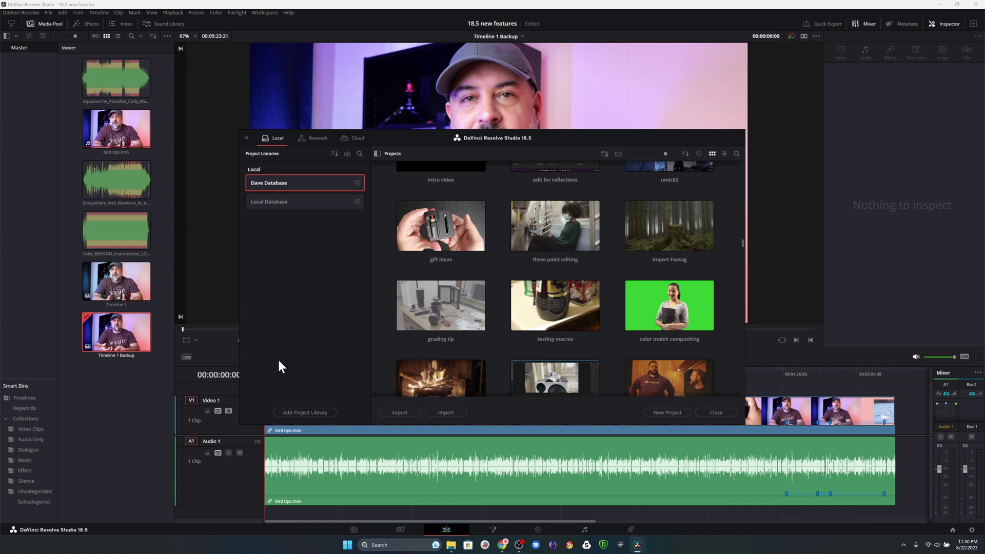
{"action": "right_click", "coordinate": [565, 216]}
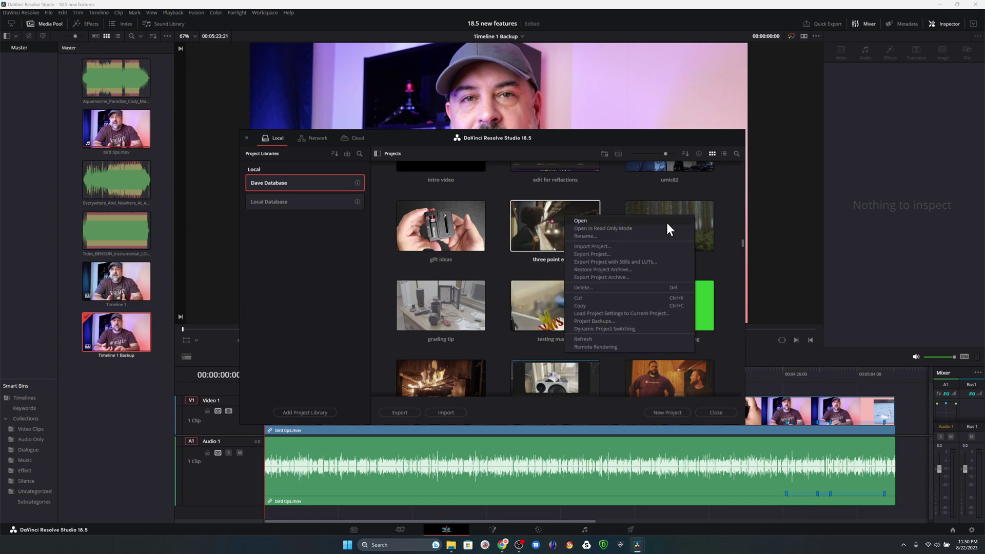
{"action": "left_click", "coordinate": [614, 320]}
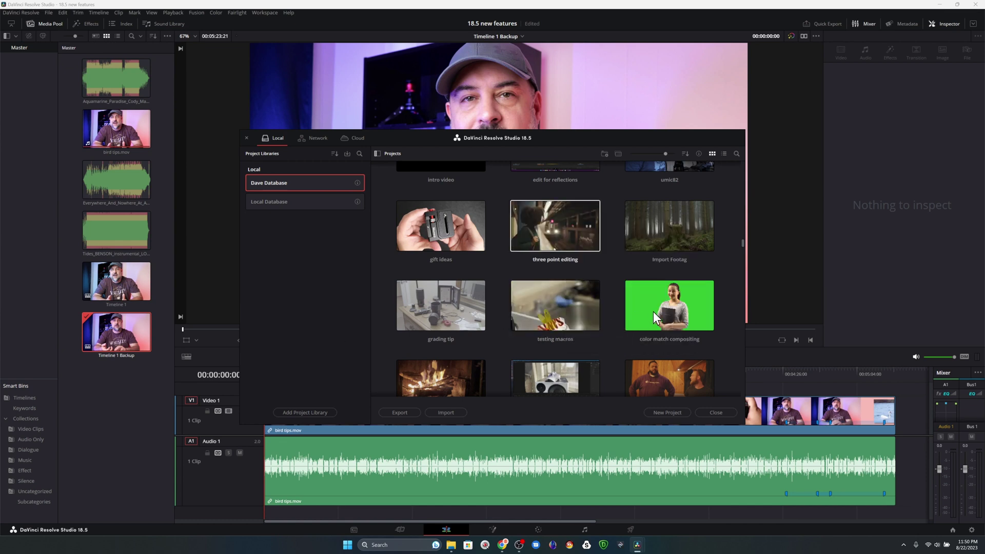